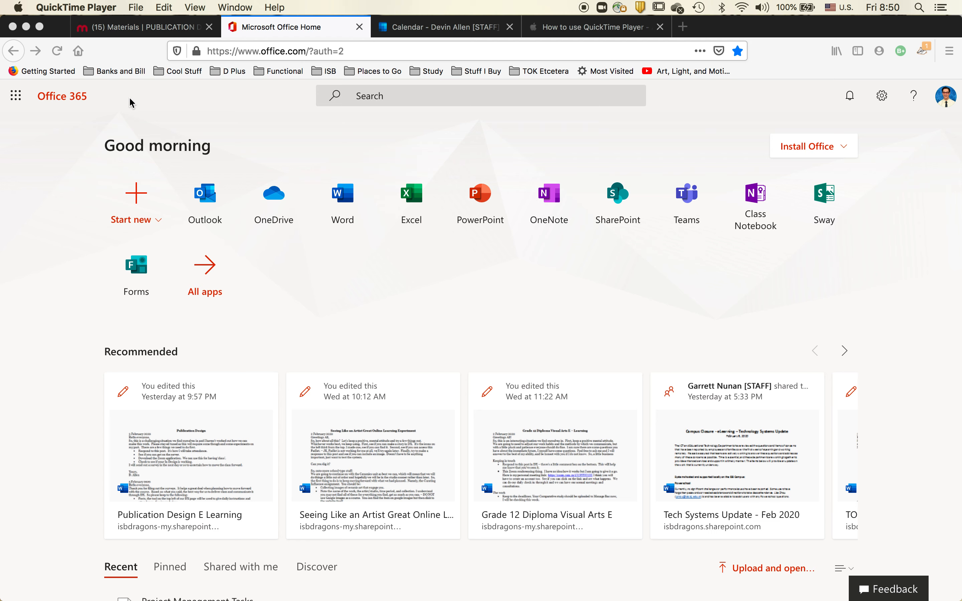
mouse_move(66, 572)
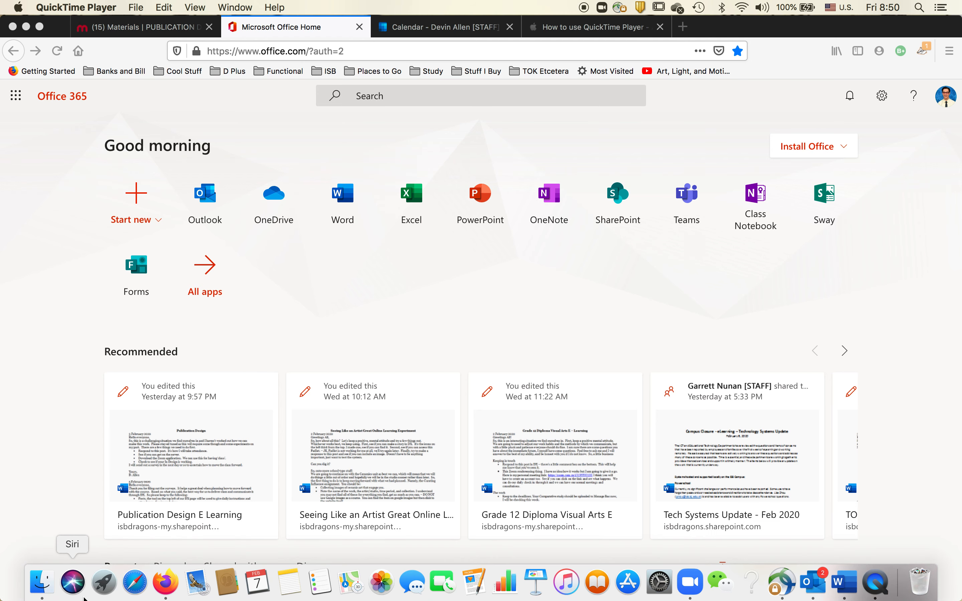
click(47, 586)
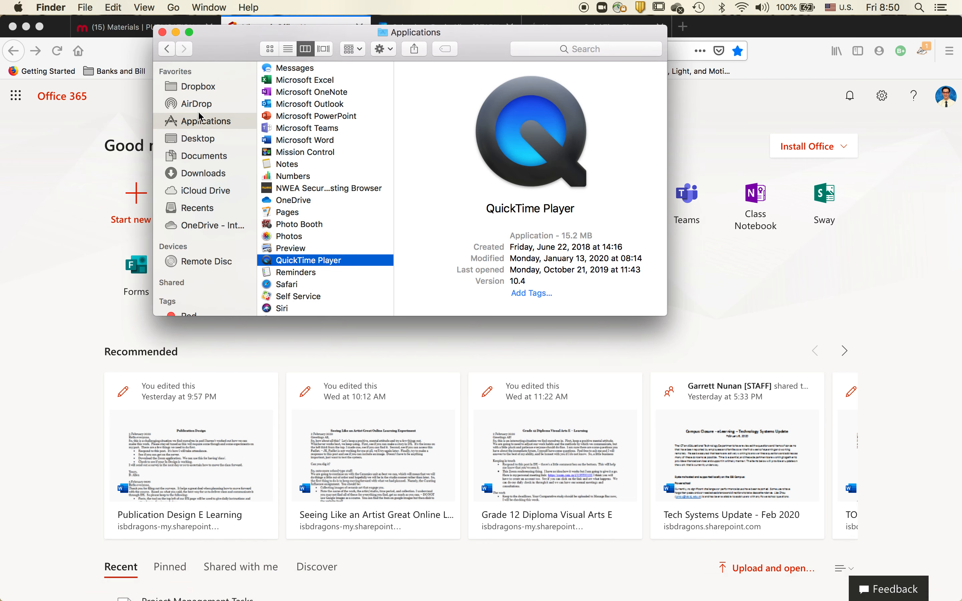
scroll(294, 161, down, 3)
scroll(295, 161, up, 5)
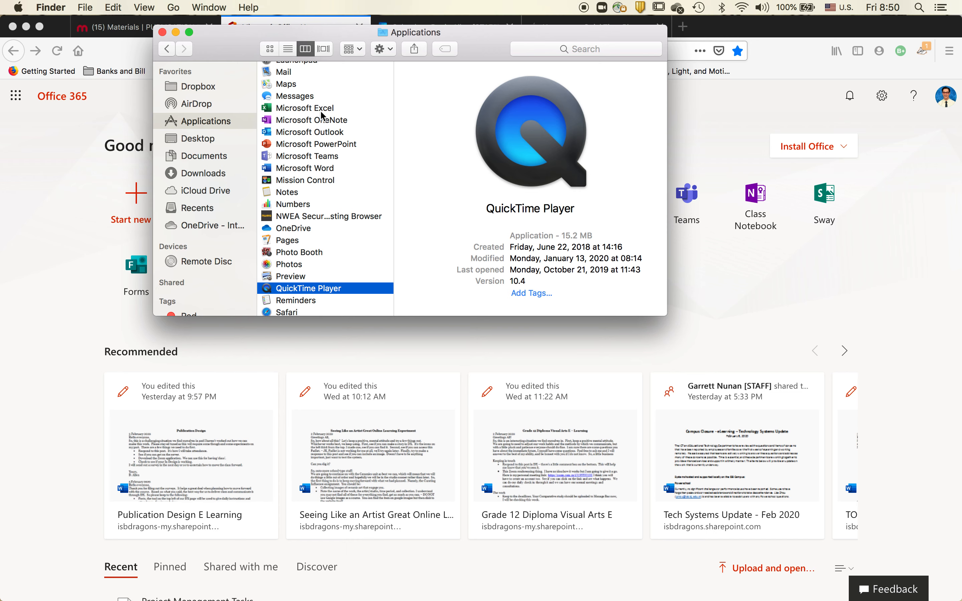
click(34, 303)
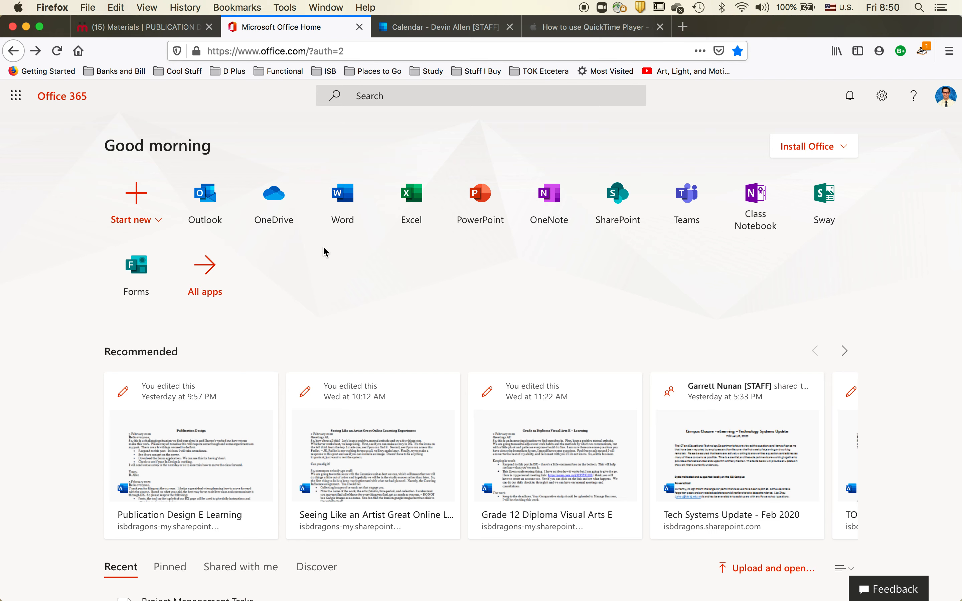
Step: Open Excel from the Office 365 home page and create a new blank workbook
click(411, 201)
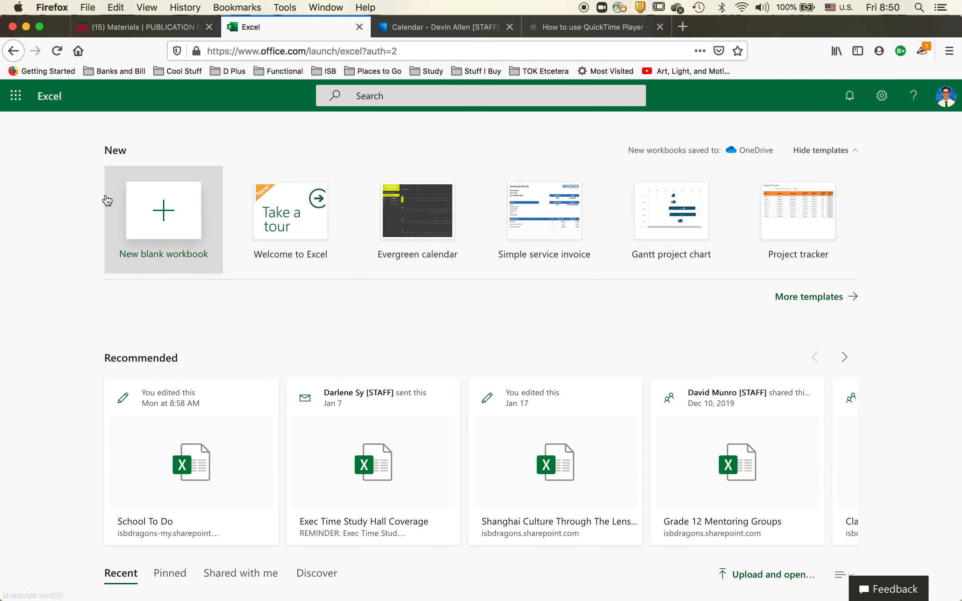
click(177, 217)
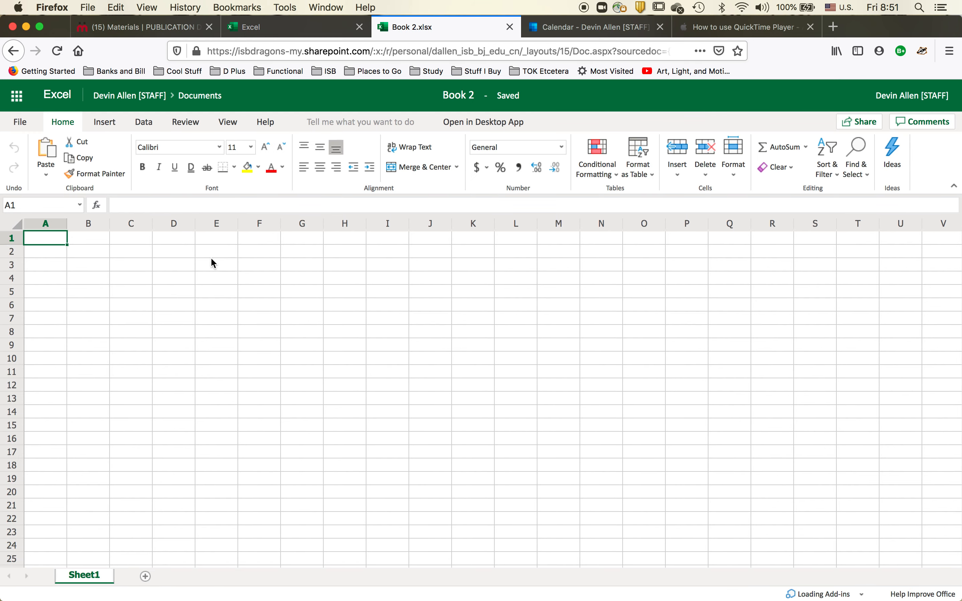
Step: Enter the heading Tasks in cell C3
click(133, 272)
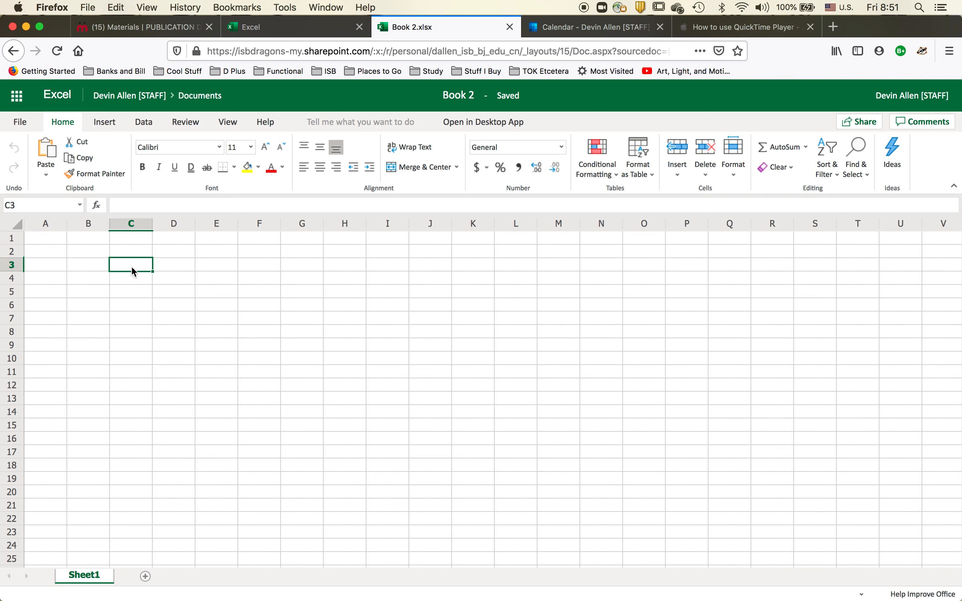
text(Tasks)
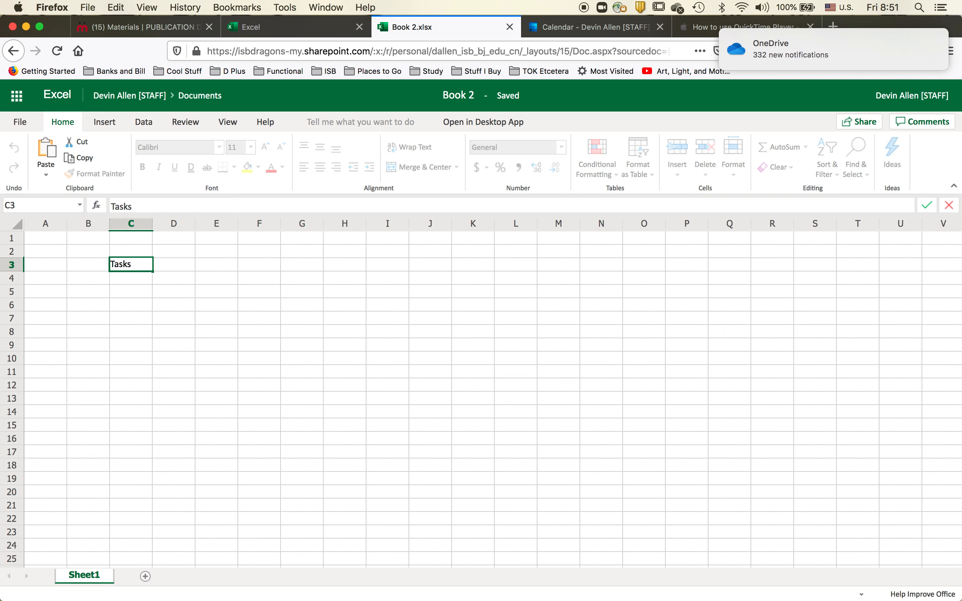
key(Return)
key(Return)
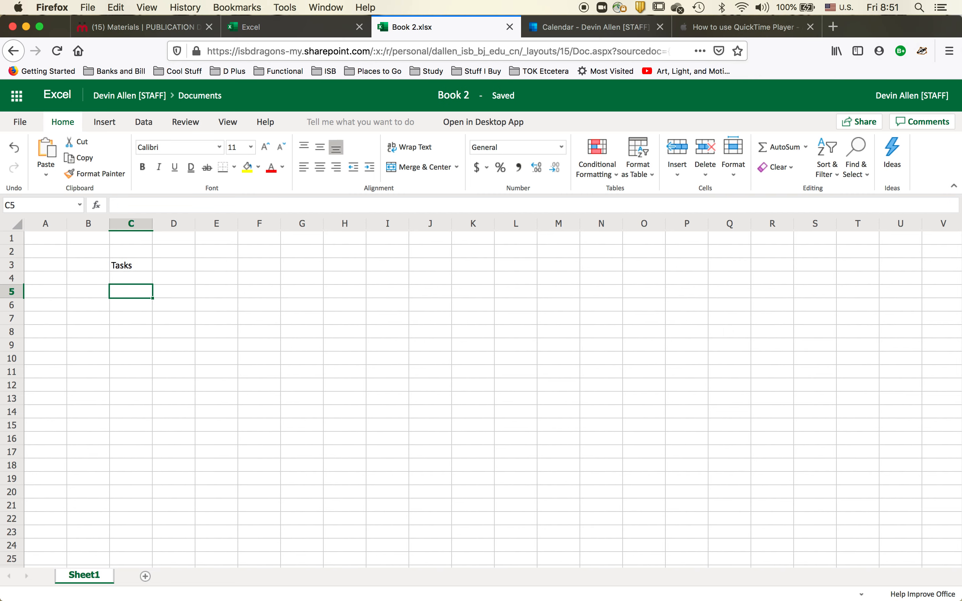
Step: Enter the task Collect Photogrpahs in cell C5
text(Collect Photo)
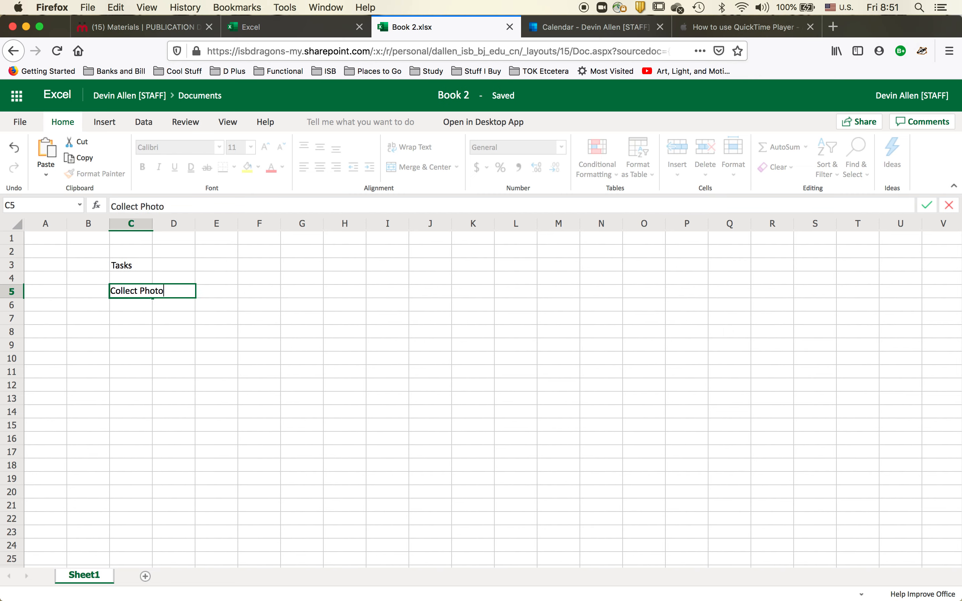
text(grpahs)
key(Return)
key(Return)
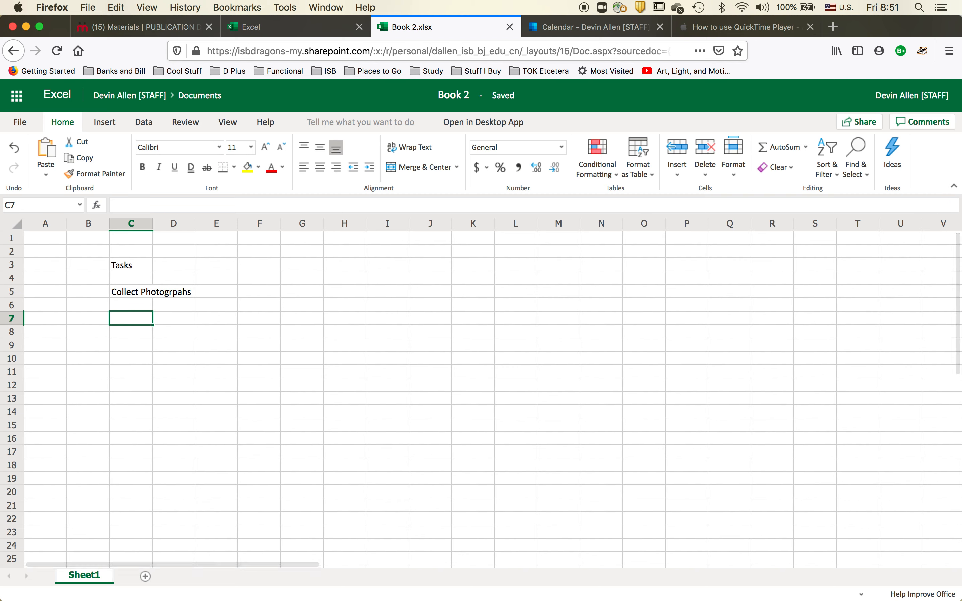
Step: Enter the task Collect seior statements in cell C7
text(Collect s)
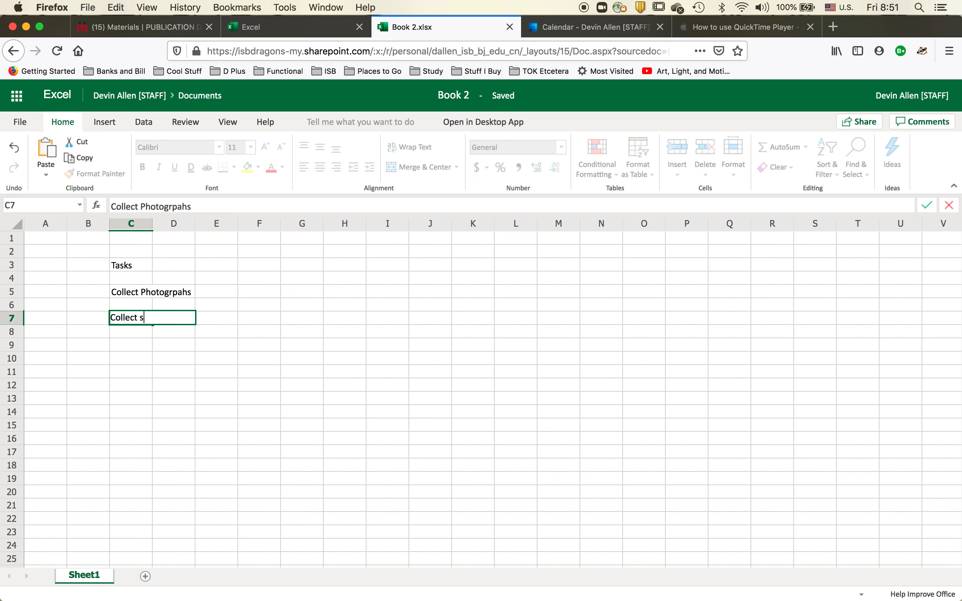
text(eior statement)
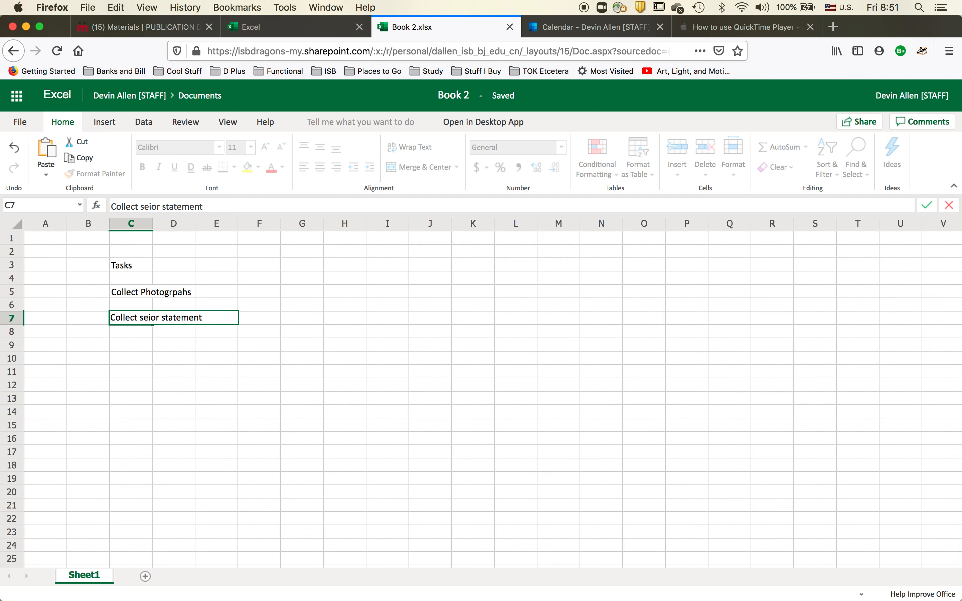
text(s)
key(Return)
key(Return)
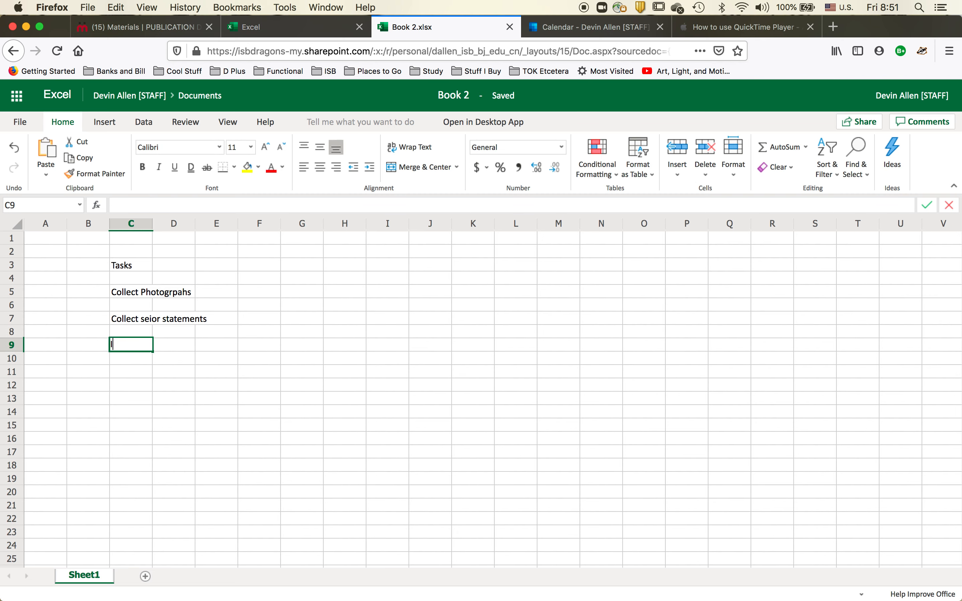
Step: Enter the task INterview Principal in cell C9
text(INterview P)
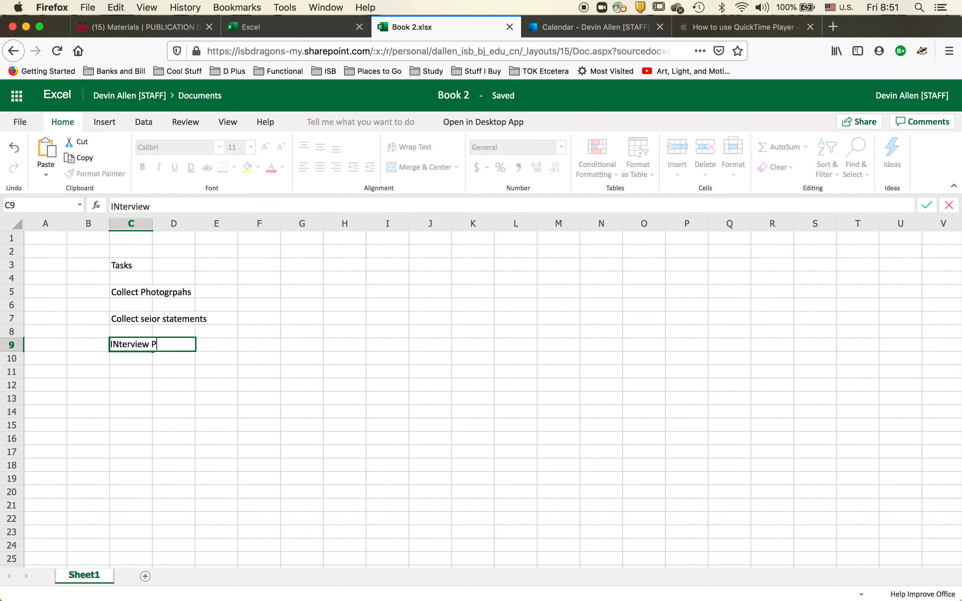
text(rincipal)
key(Return)
key(Return)
Step: Enter the task Edit fonts in cell C11
text(E)
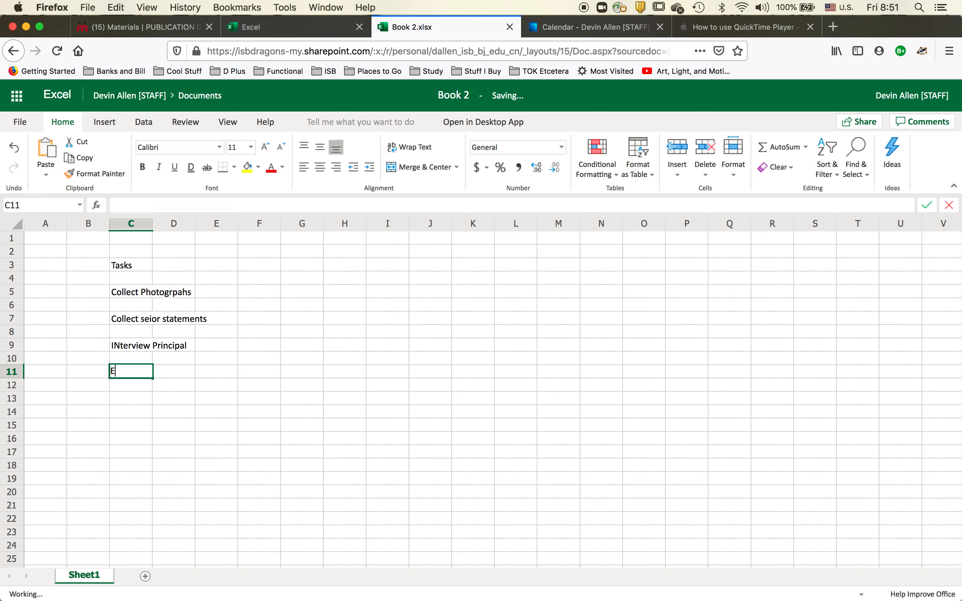
text(dit fonts)
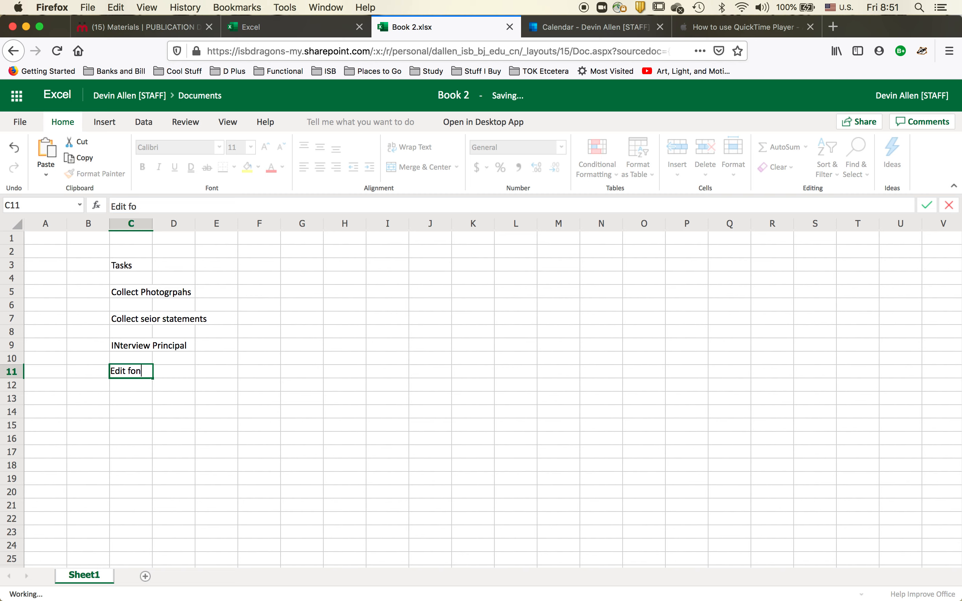
key(Return)
key(Return)
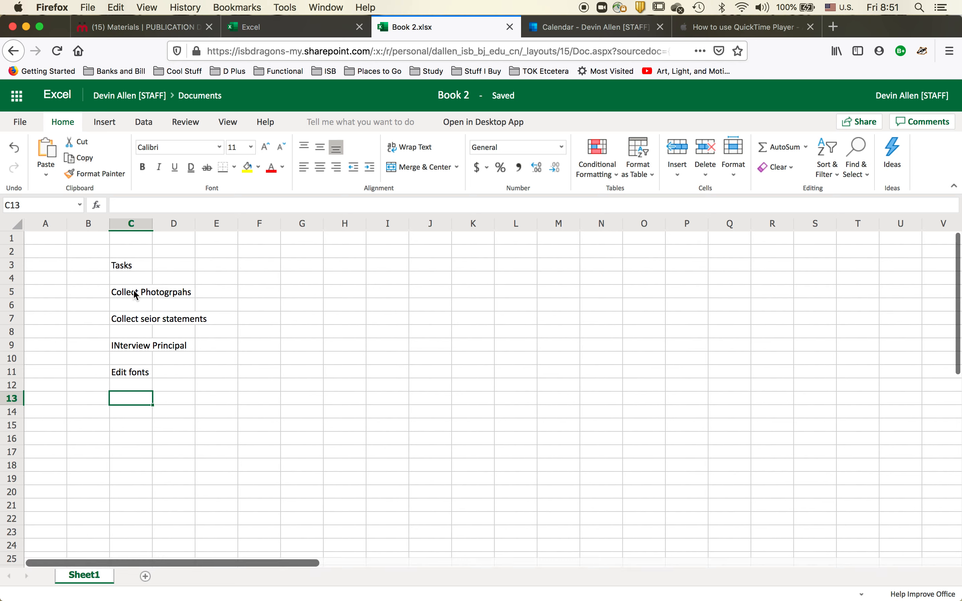
Step: Correct the task in C9 to read Interview Principal
click(119, 344)
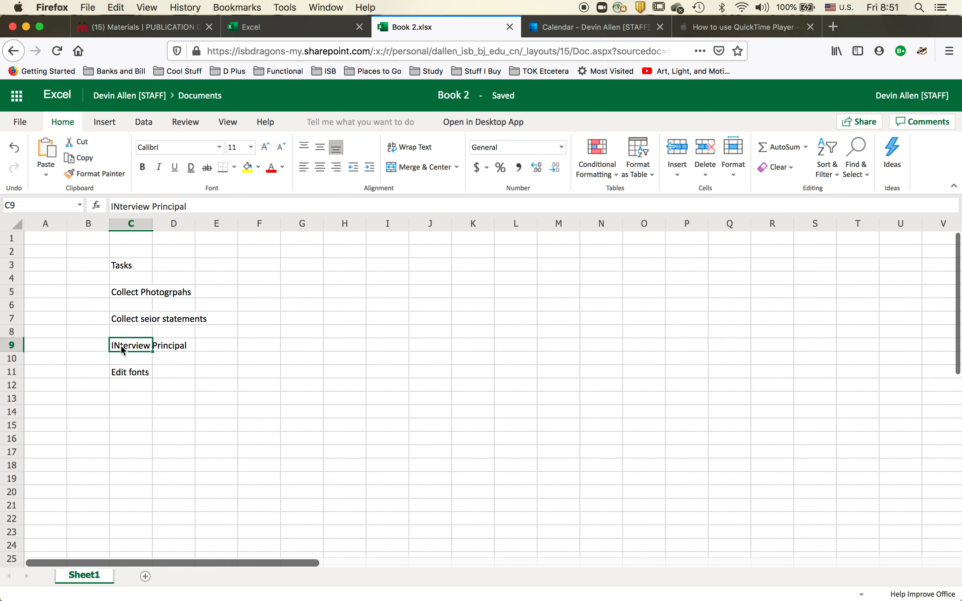
click(117, 202)
key(BackSpace)
text(n)
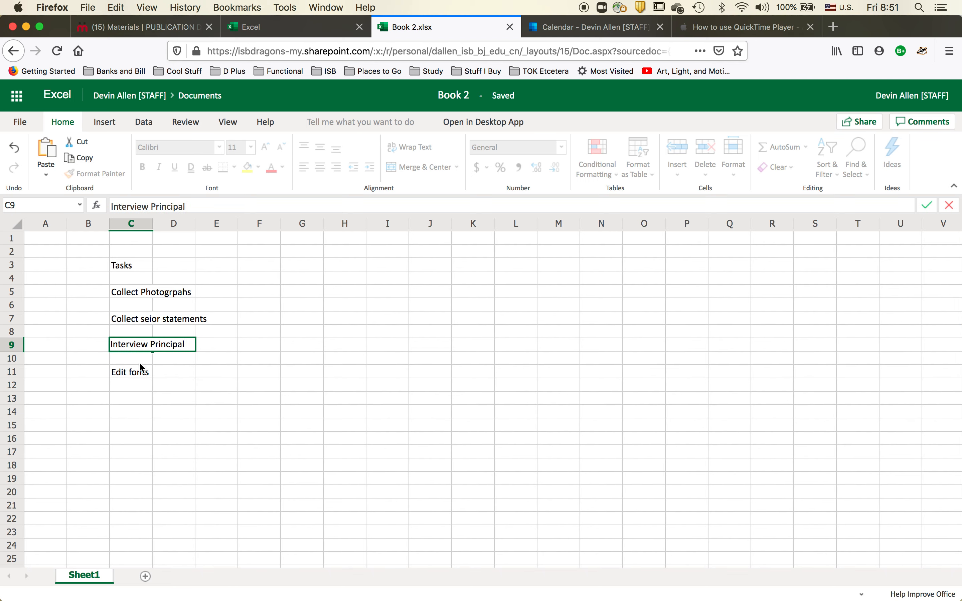
click(120, 399)
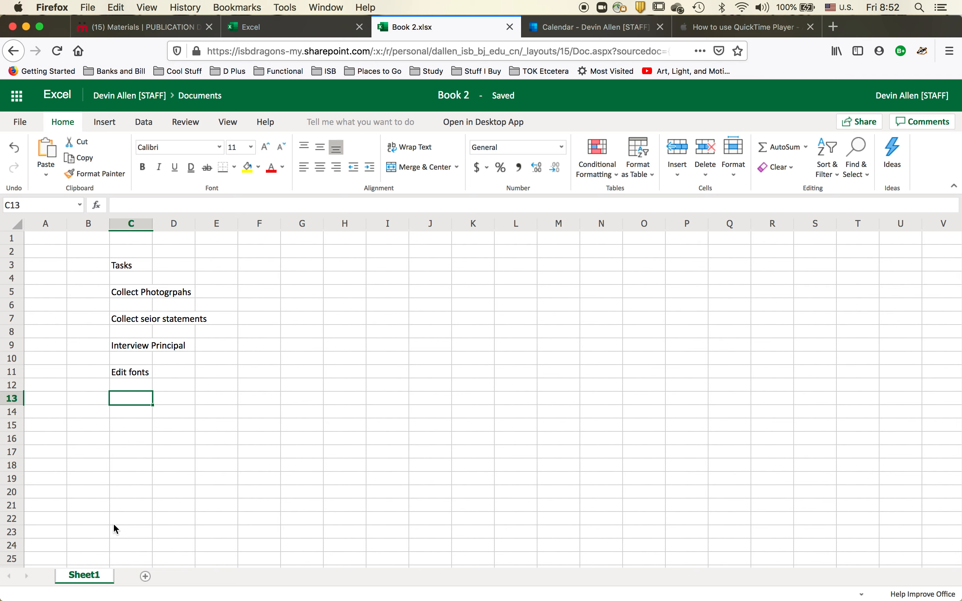
Step: Enter the date 7 Feb in cell F3
click(266, 267)
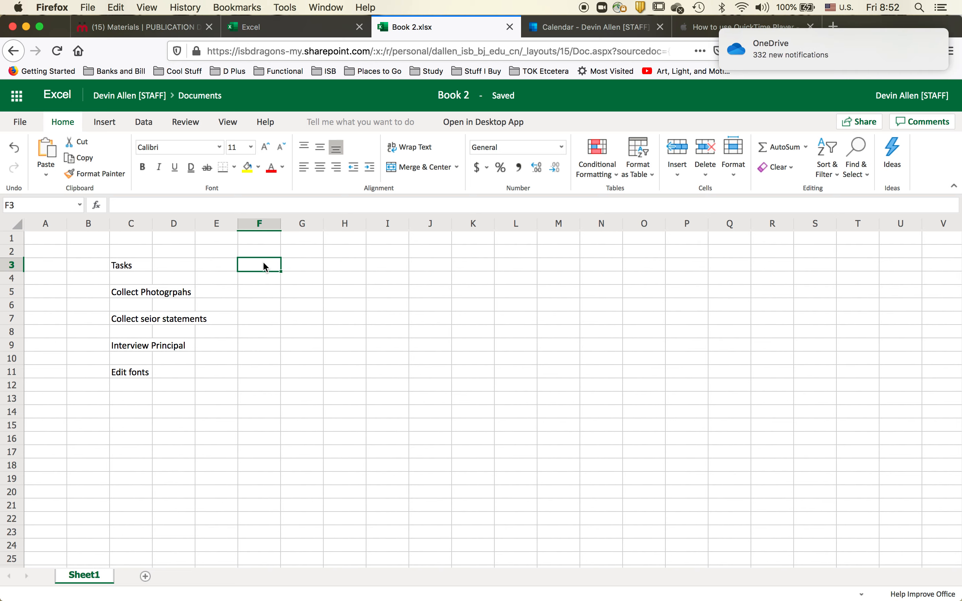
text(7 Feb)
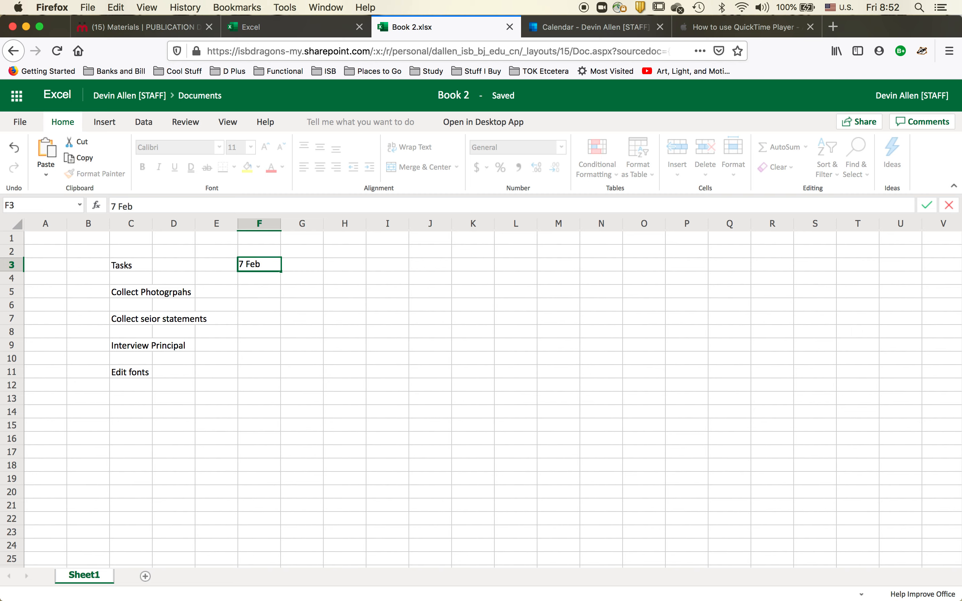
key(Tab)
key(Left)
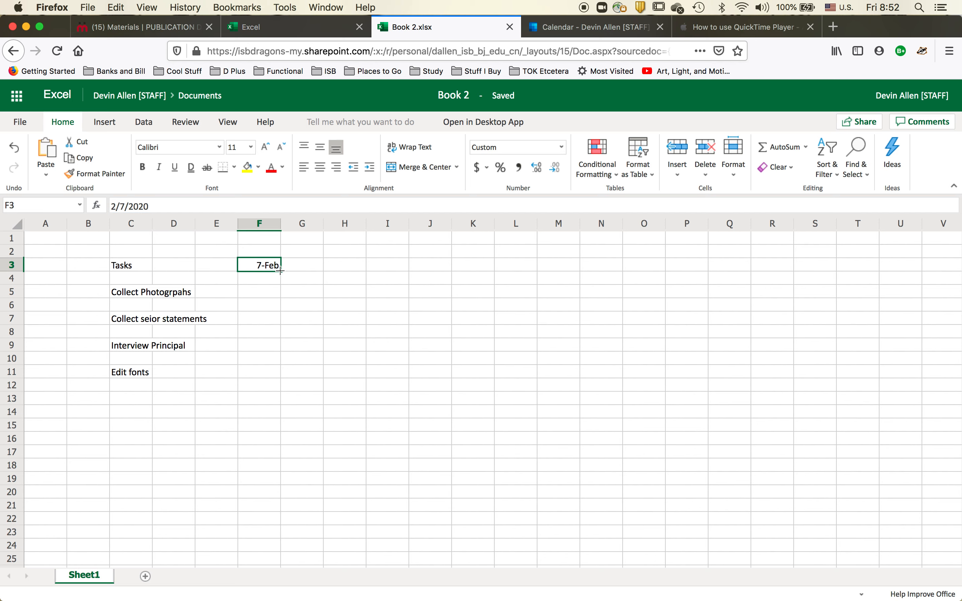
Step: Autofill the date across row 3 to column P and clear the filled cells
drag(280, 271, 701, 271)
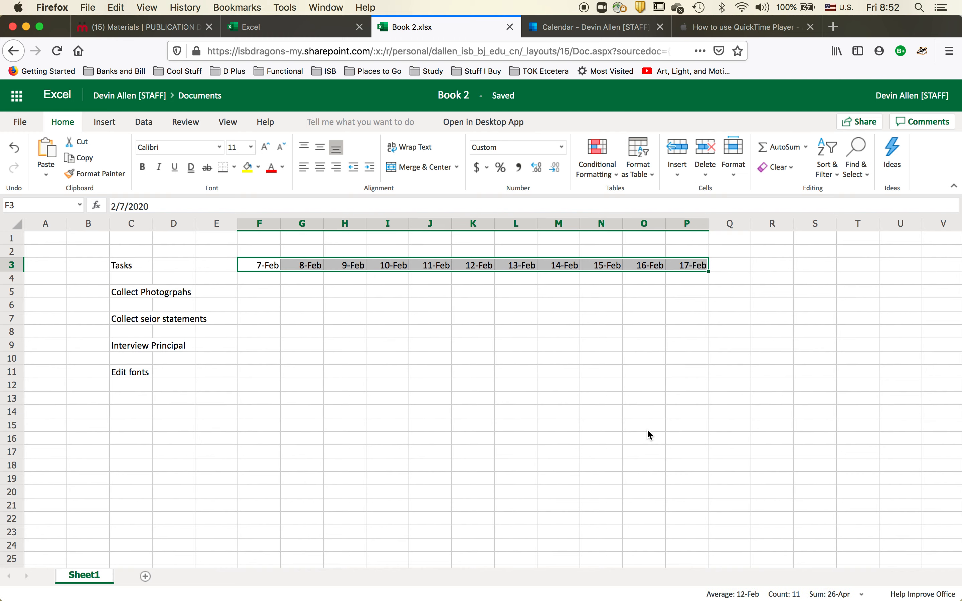
key(Delete)
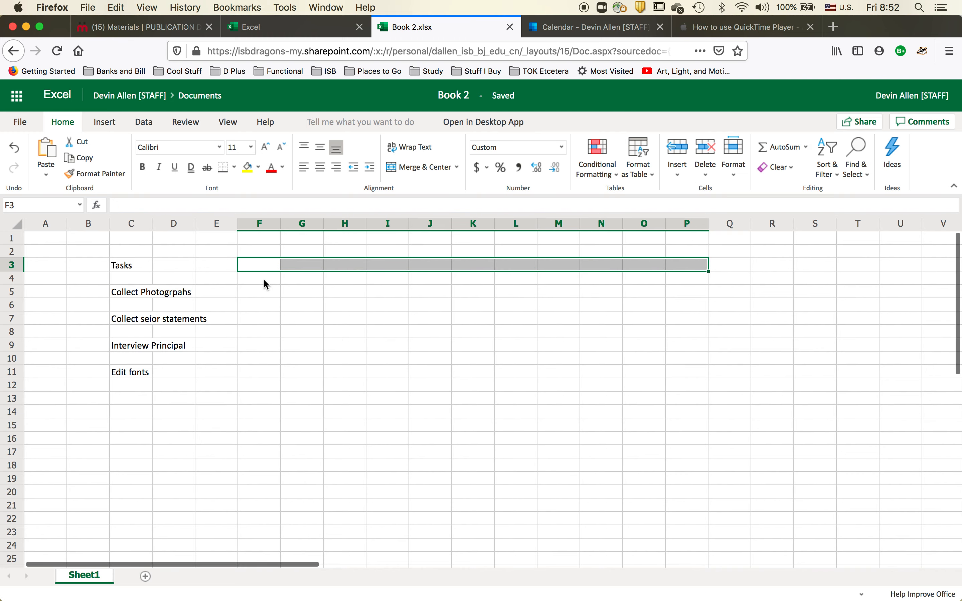
Step: Enter the week range 3 - 7 February in cell F3
click(263, 278)
click(259, 264)
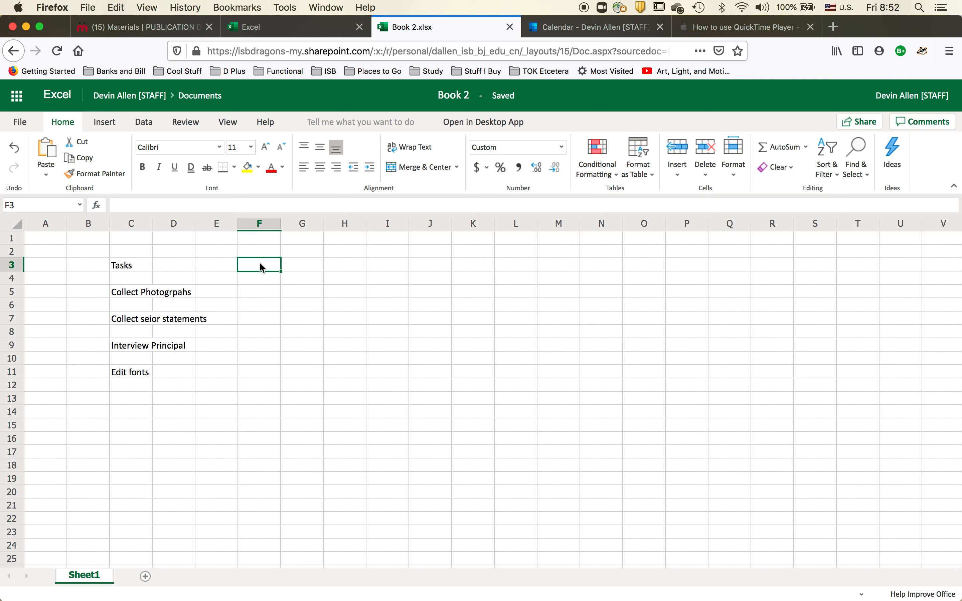
text(3 - 7)
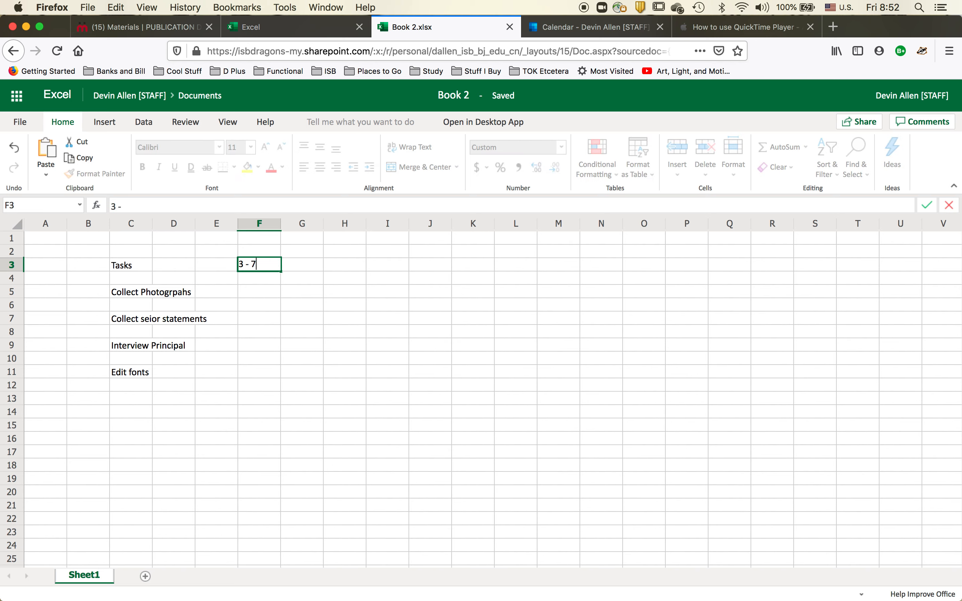
text( Februar)
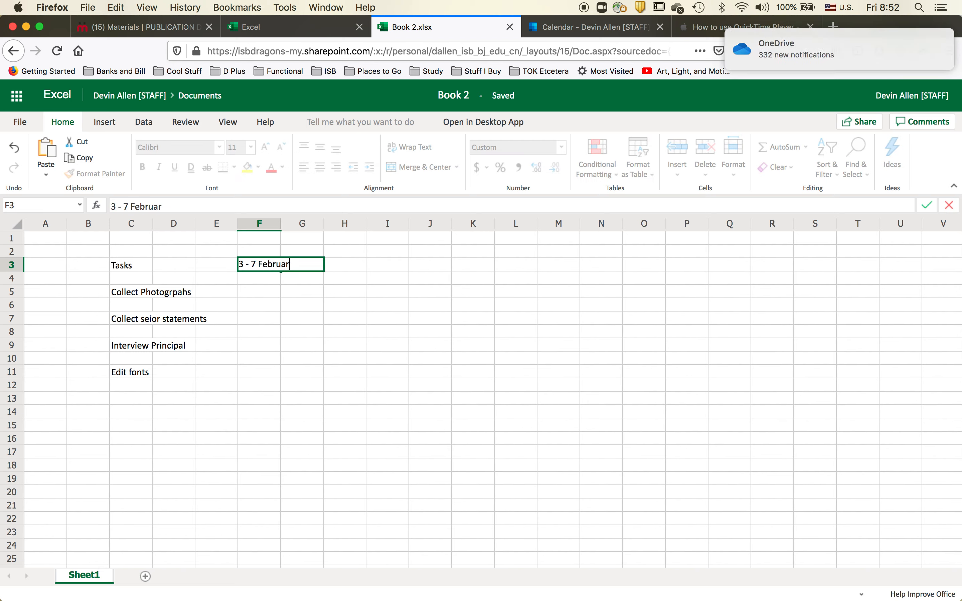
text(y)
key(Tab)
key(Tab)
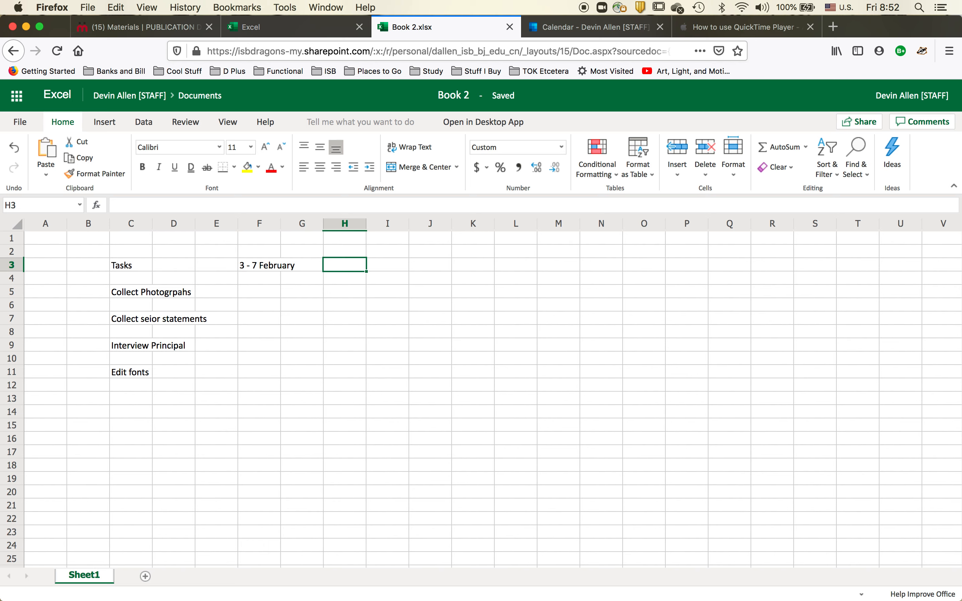
Step: Enter the week range 10 - 15 February in cell H3
text(10 - )
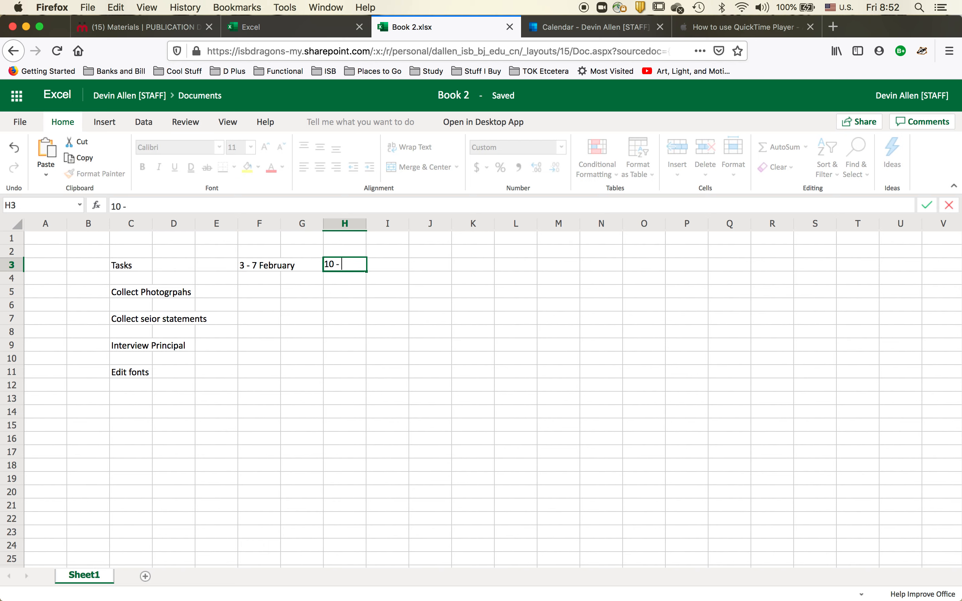
text(15 February)
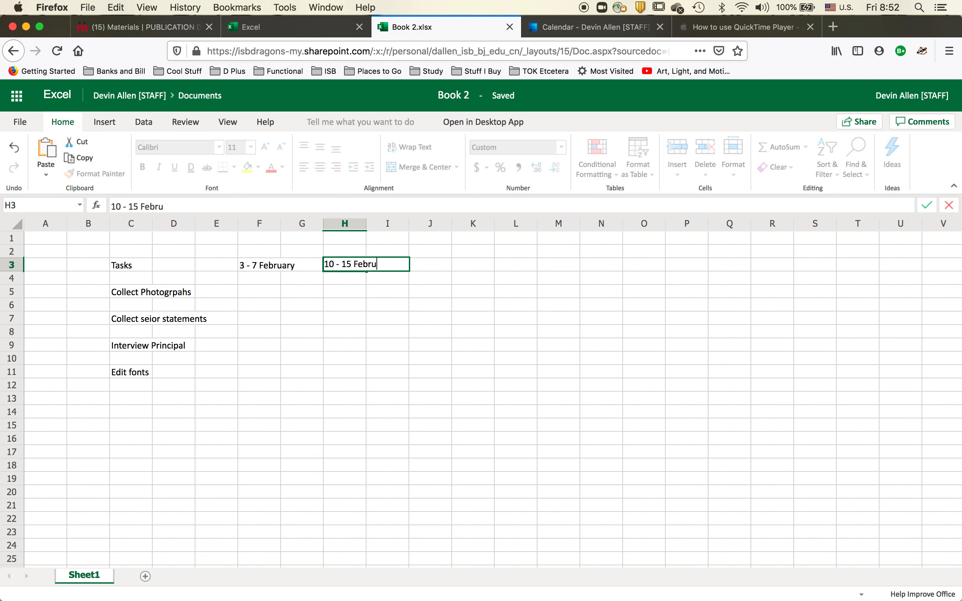
key(Right)
key(Right)
key(Right)
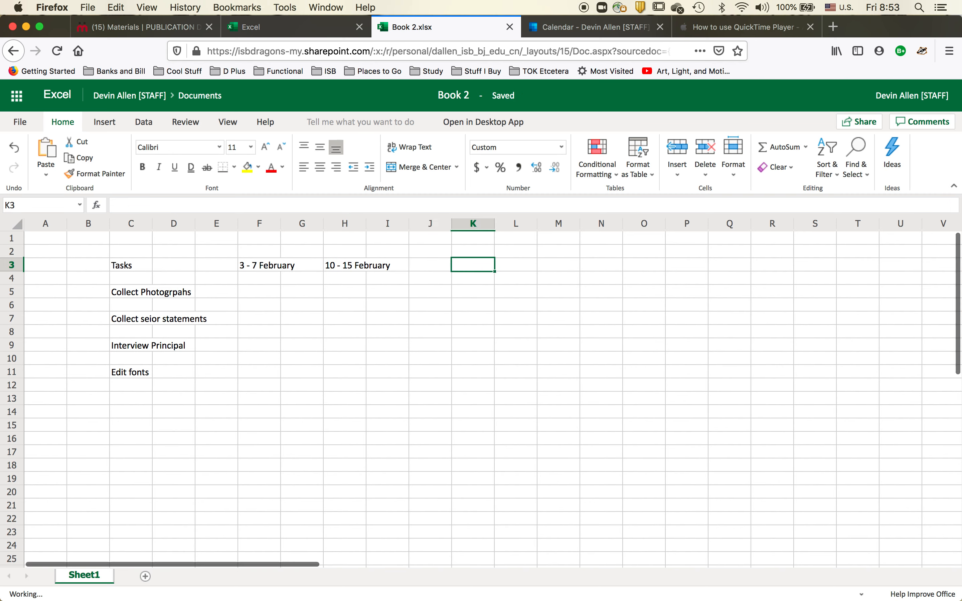
Step: Enter the week range 18 - 23 February in cell J3
key(Left)
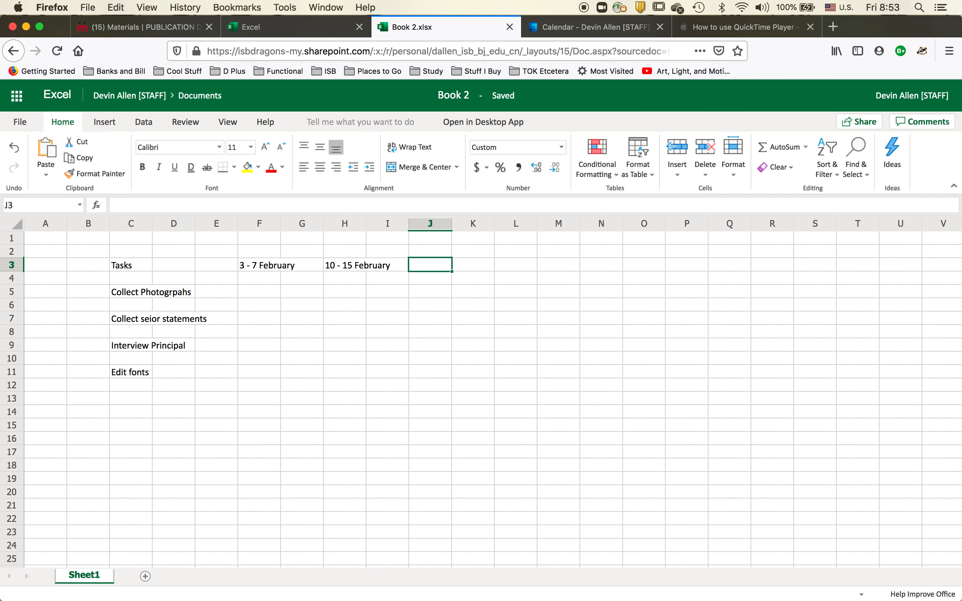
text(18 -)
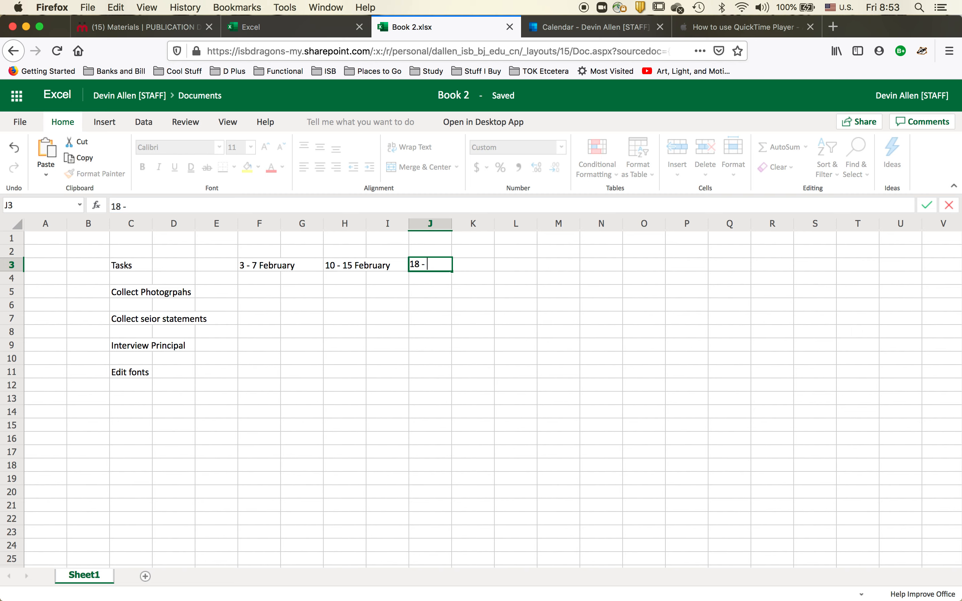
text( 23 February)
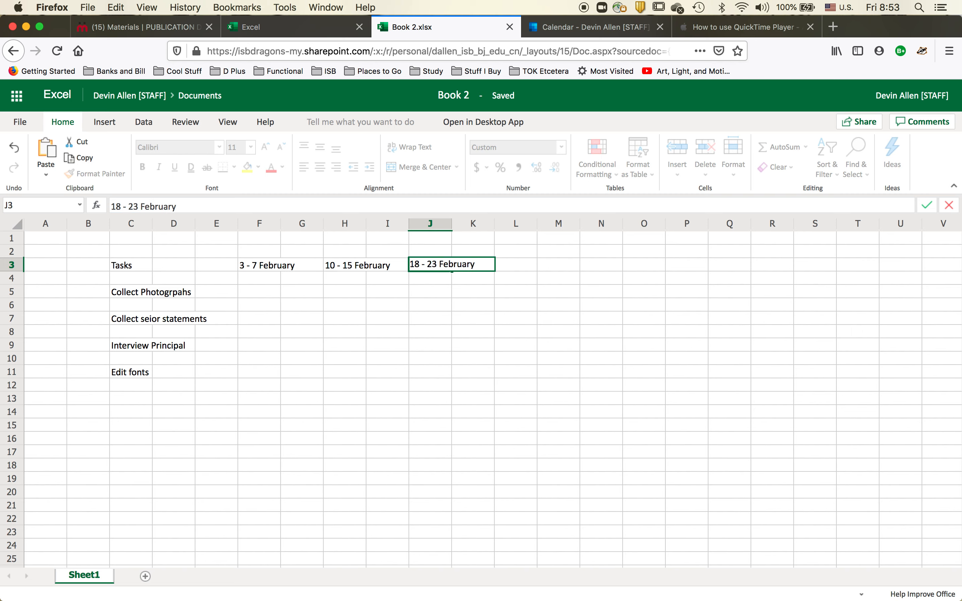
key(Tab)
key(Tab)
key(Tab)
key(Tab)
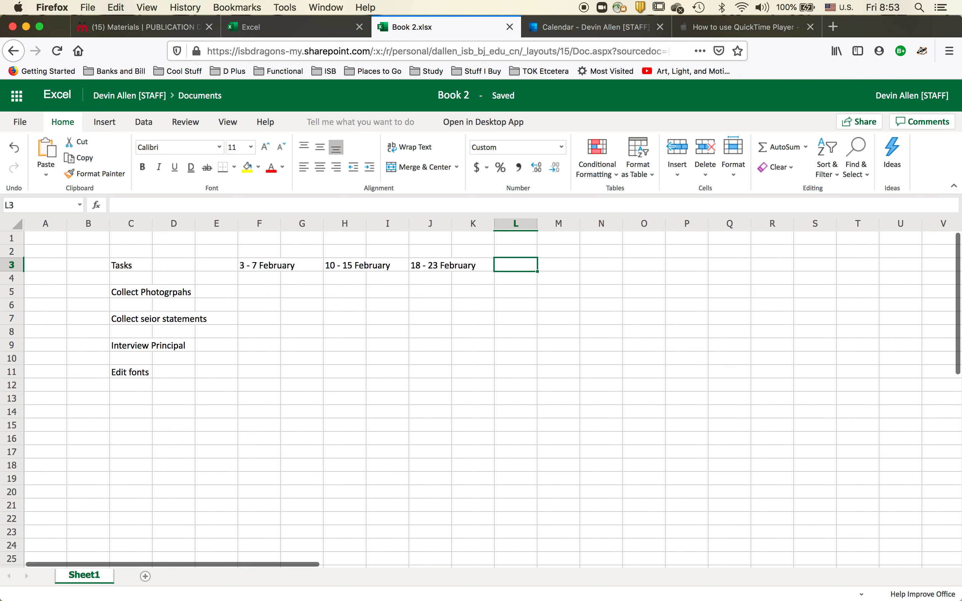
Step: Enter the date 30 April in cell T3
key(Tab)
key(Tab)
key(Tab)
key(Tab)
key(Tab)
key(Tab)
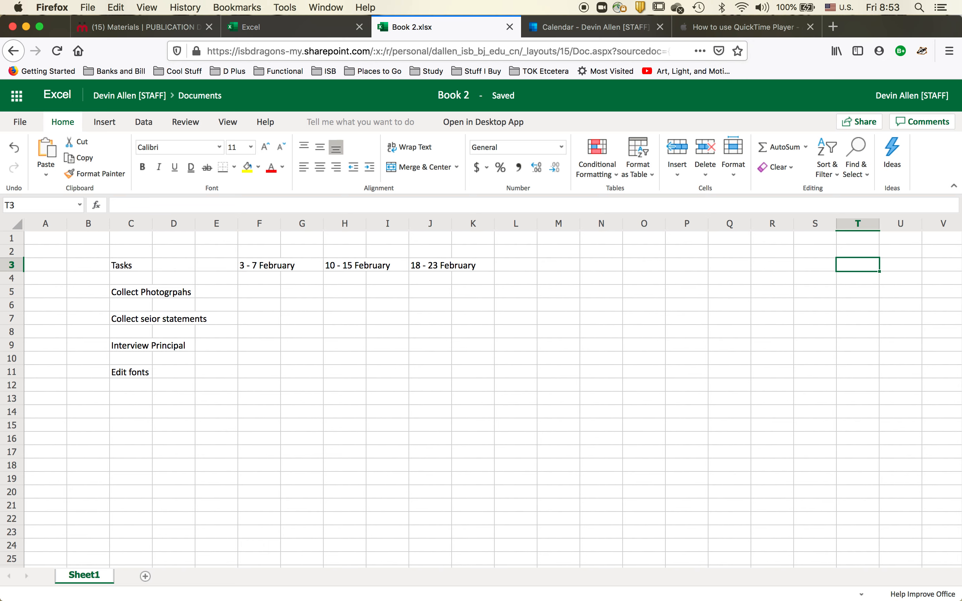
text(30 April)
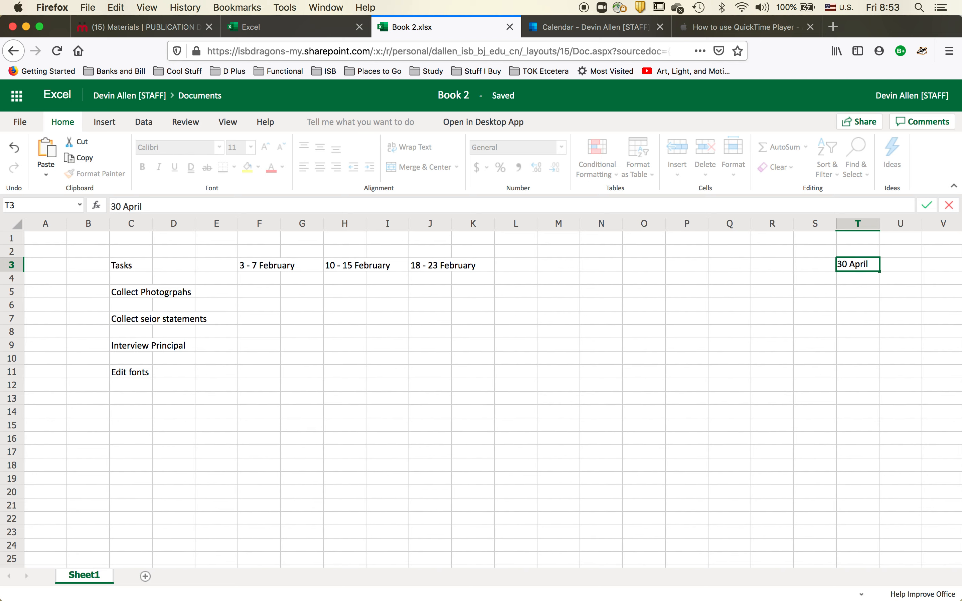
key(Tab)
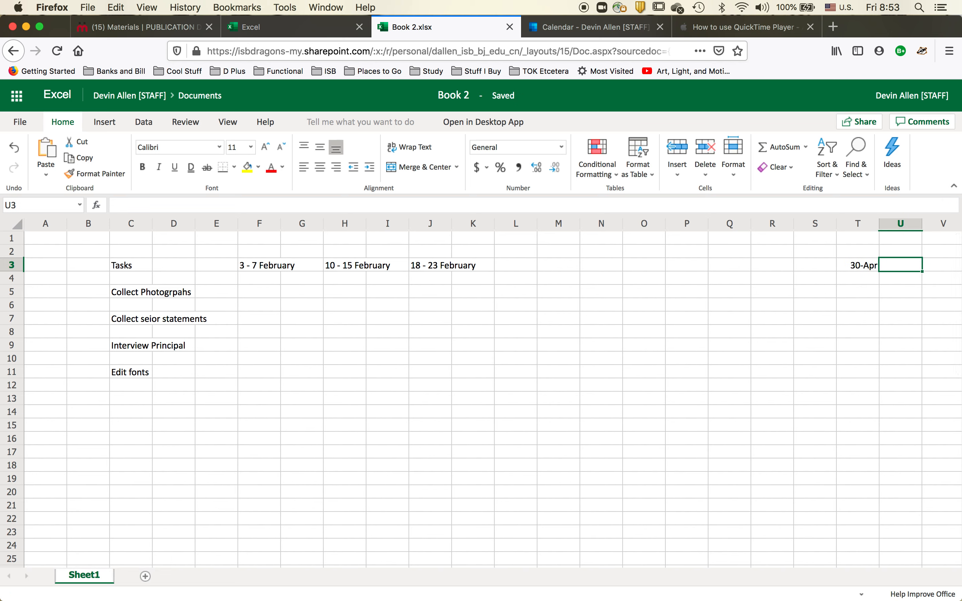
key(Left)
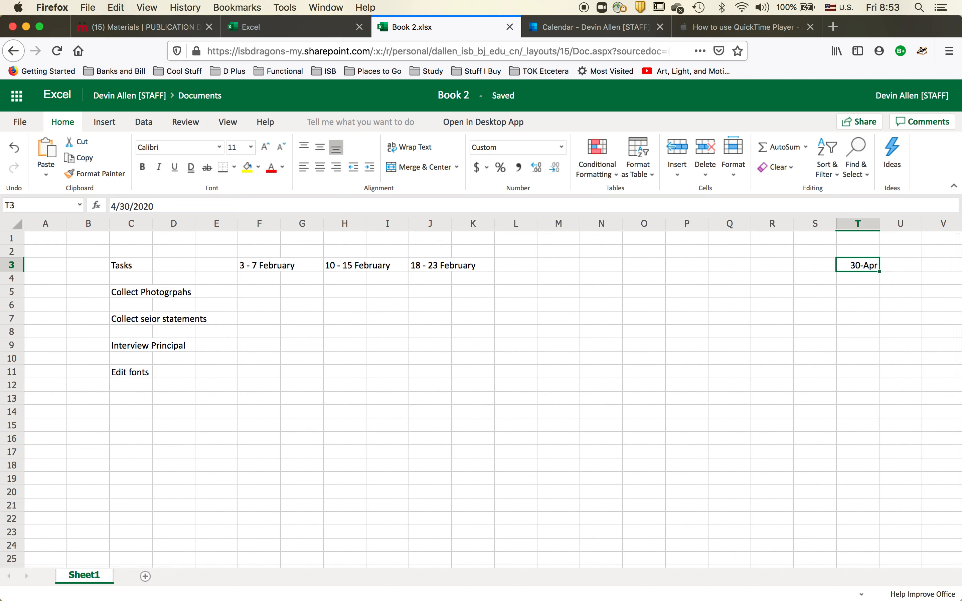
Step: Fill cells F5 to H5 in the Collect Photographs row with blue
key(Down)
key(Down)
key(Down)
key(Down)
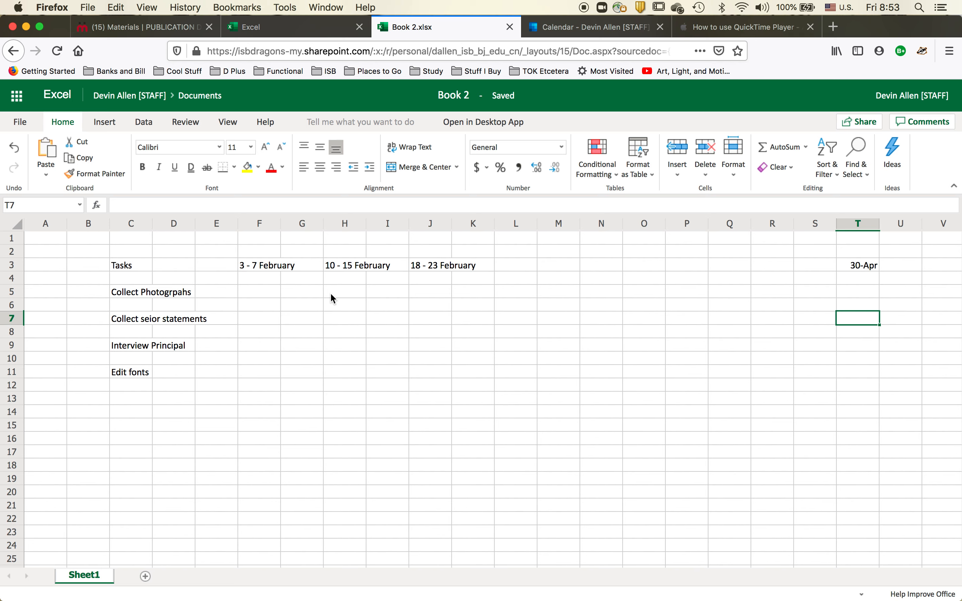
click(256, 293)
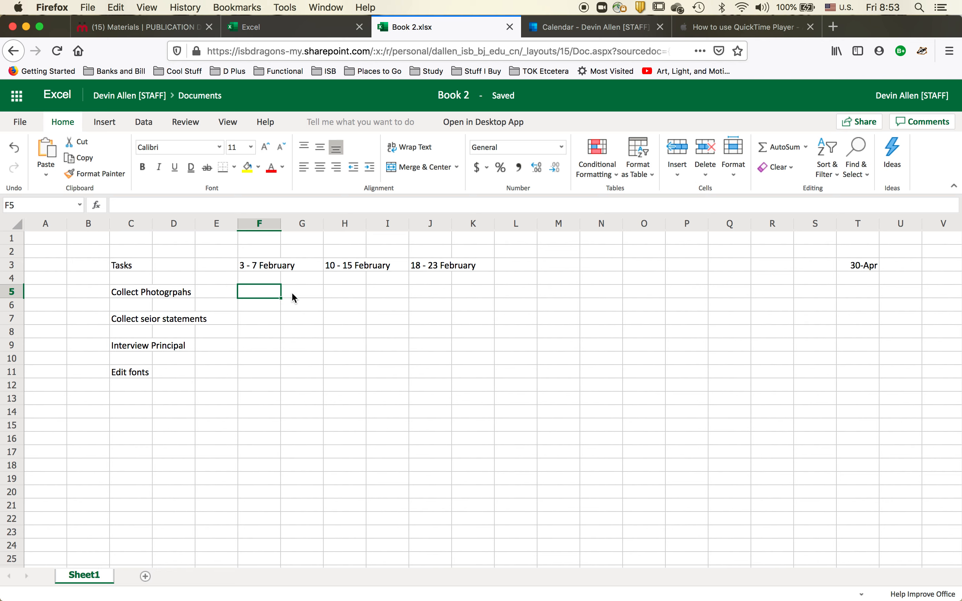
click(317, 295)
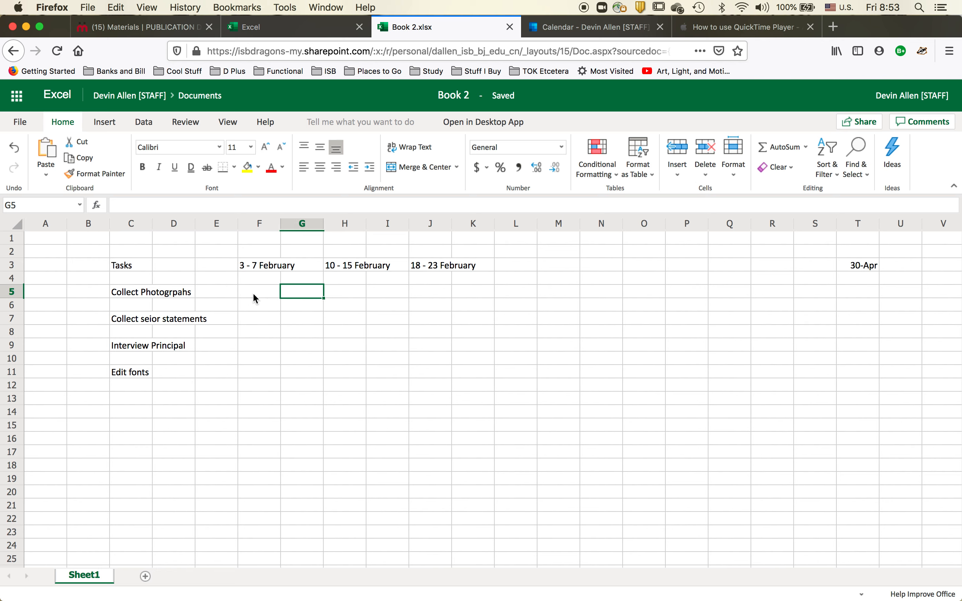
drag(253, 296, 337, 297)
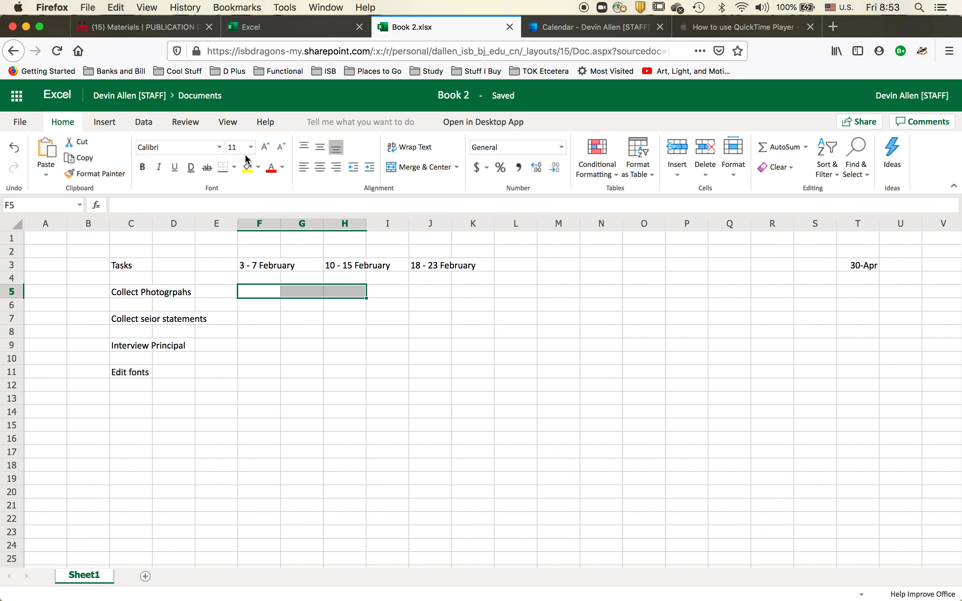
click(257, 167)
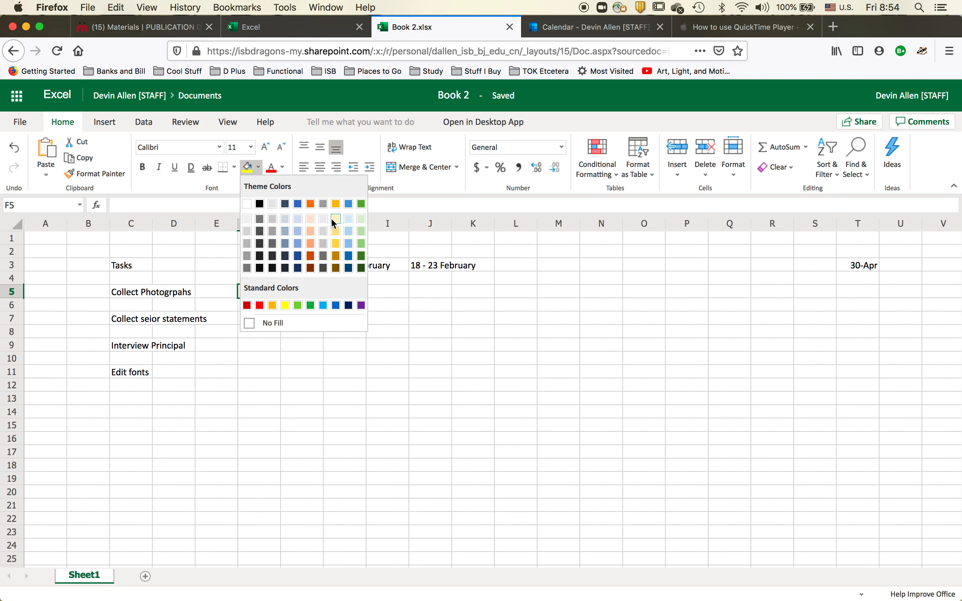
click(348, 252)
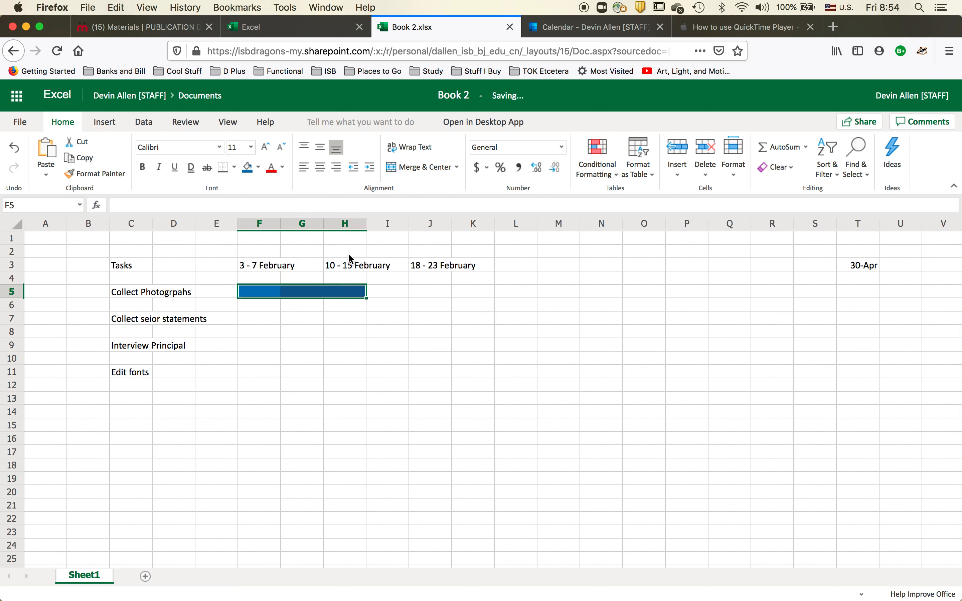
Step: Fill cells F7 to J7 in the Collect senior statements row with red
click(344, 320)
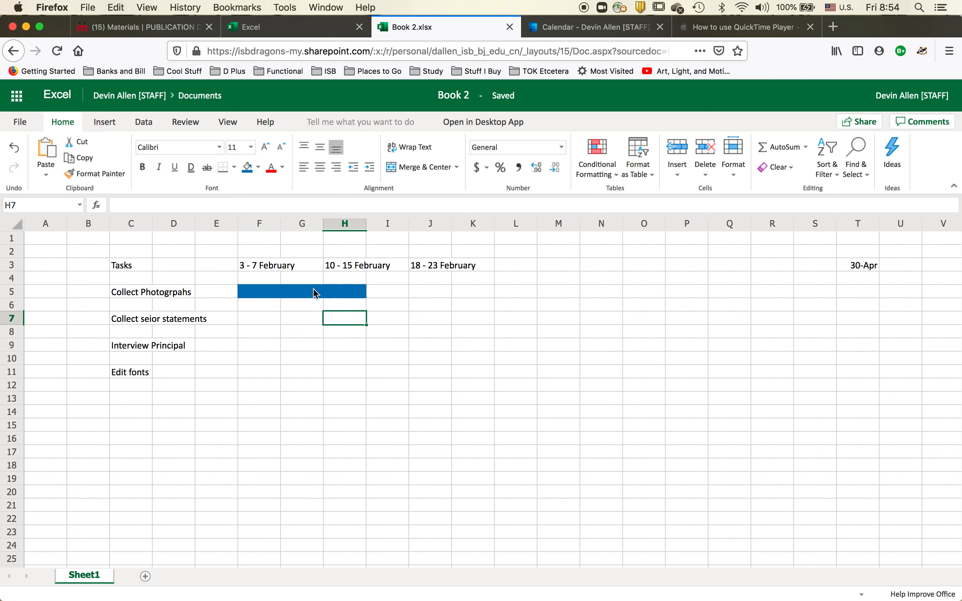
click(256, 321)
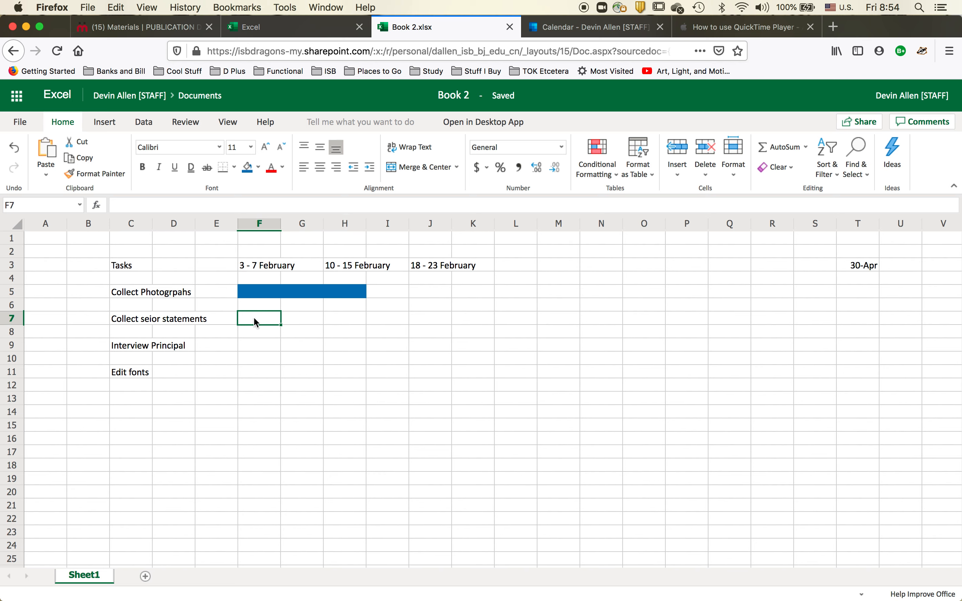
shift+click(427, 317)
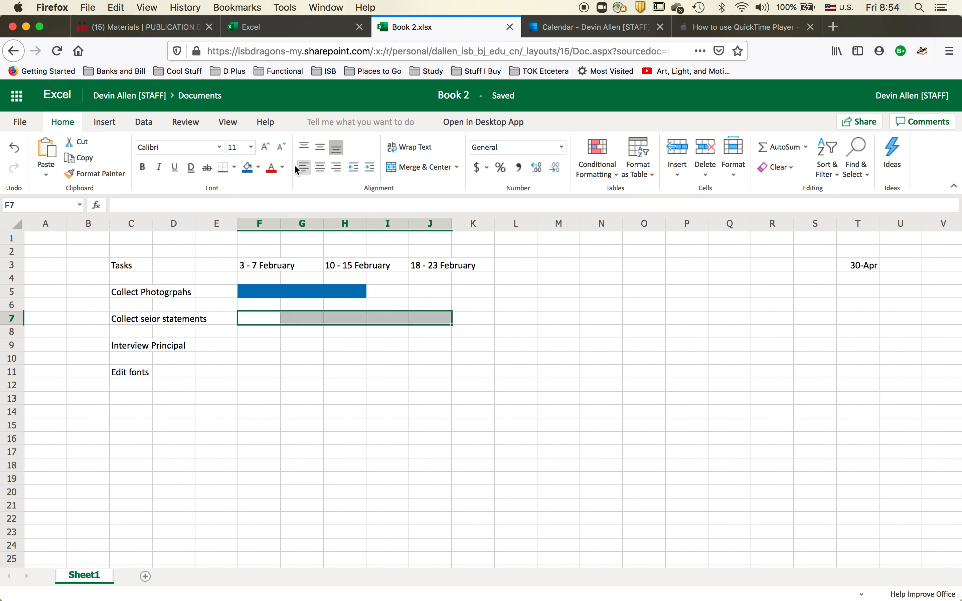
click(249, 167)
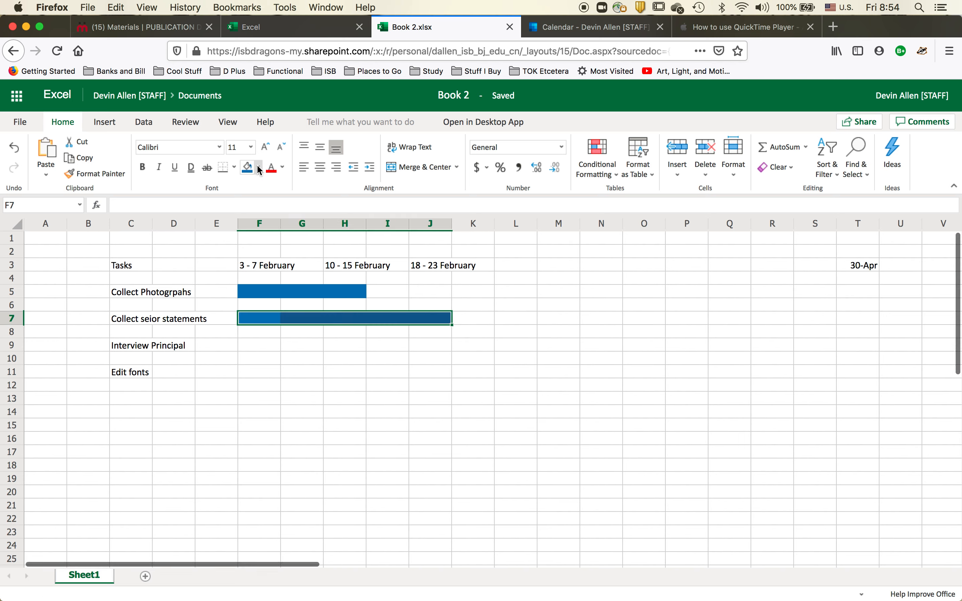
click(258, 168)
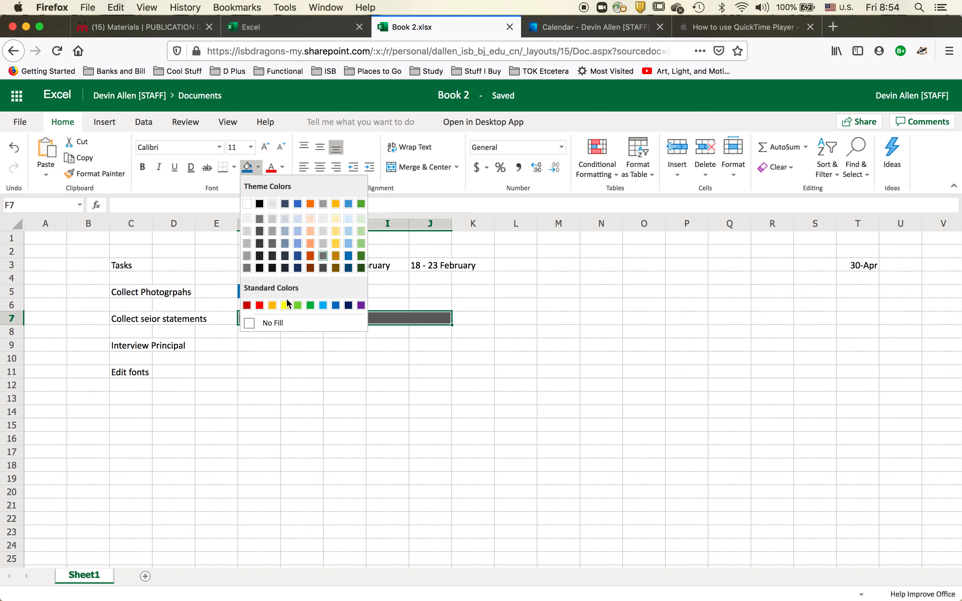
click(247, 305)
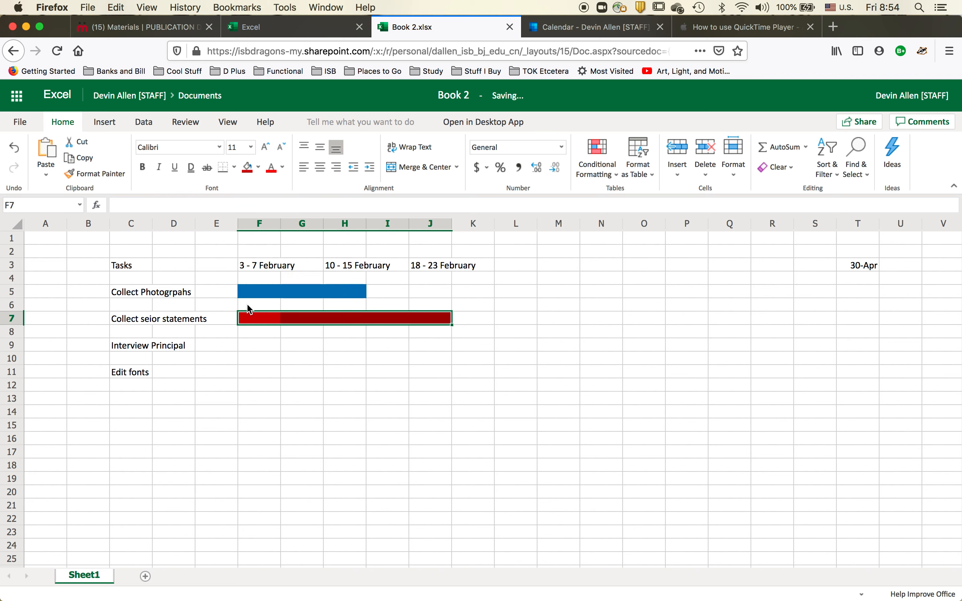
Step: Fill cells J9 to K9 in the Interview Principal row with gold
click(257, 346)
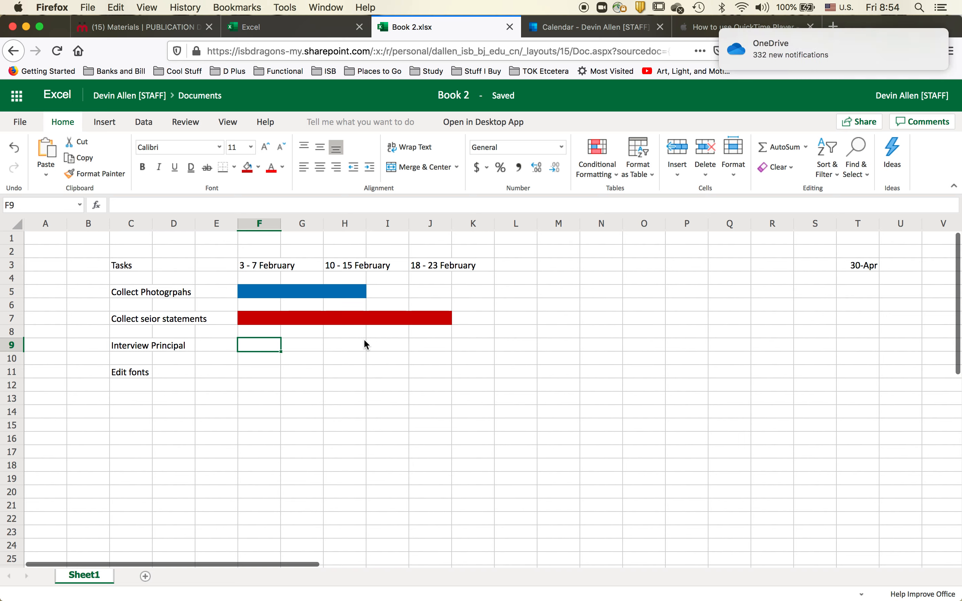
drag(424, 340, 468, 341)
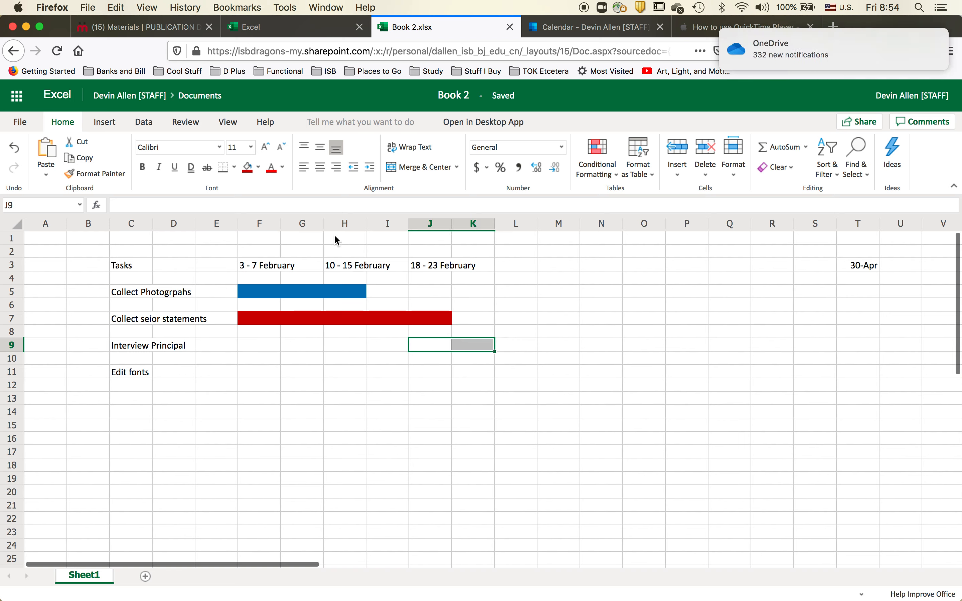
click(257, 167)
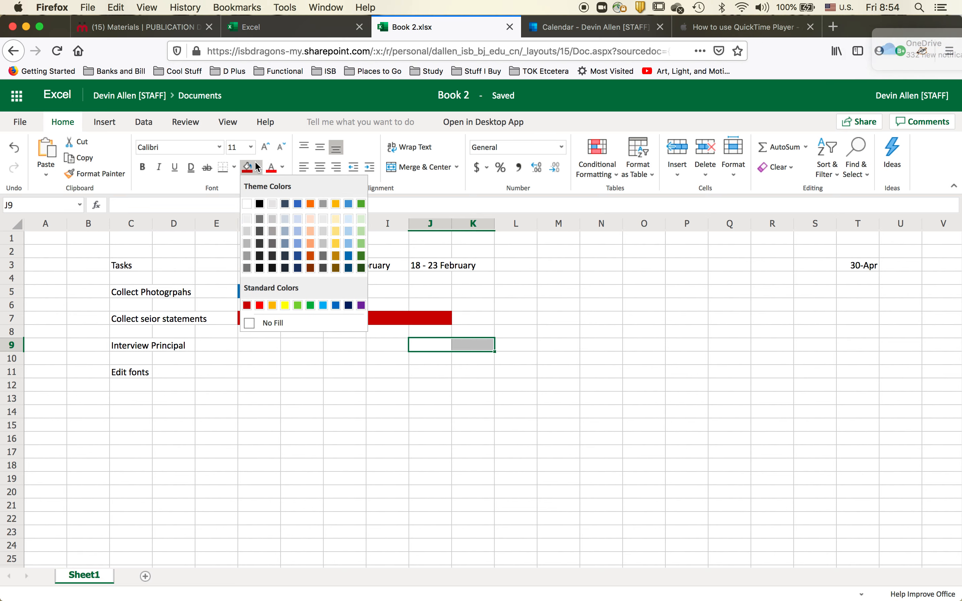
click(335, 204)
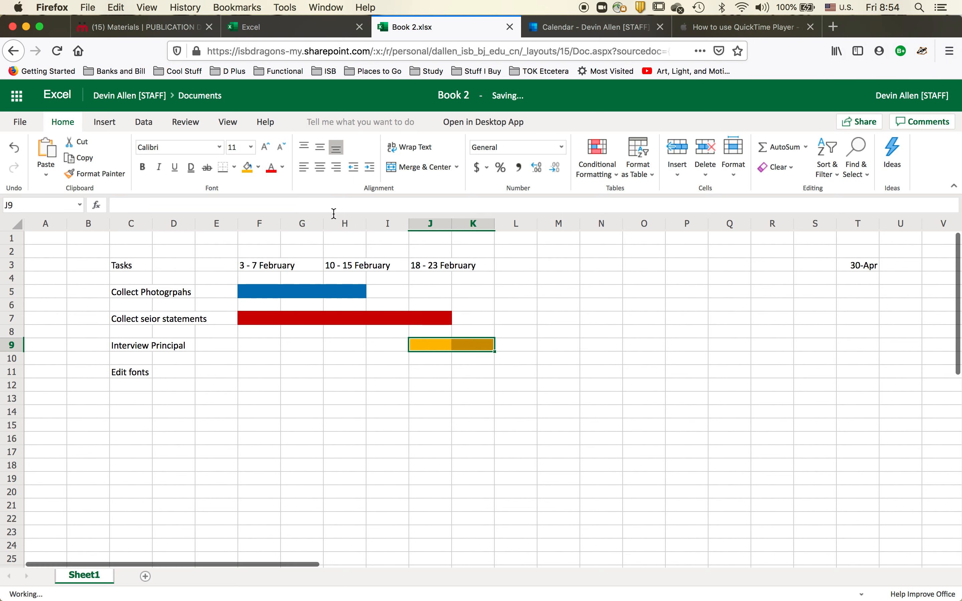
click(383, 399)
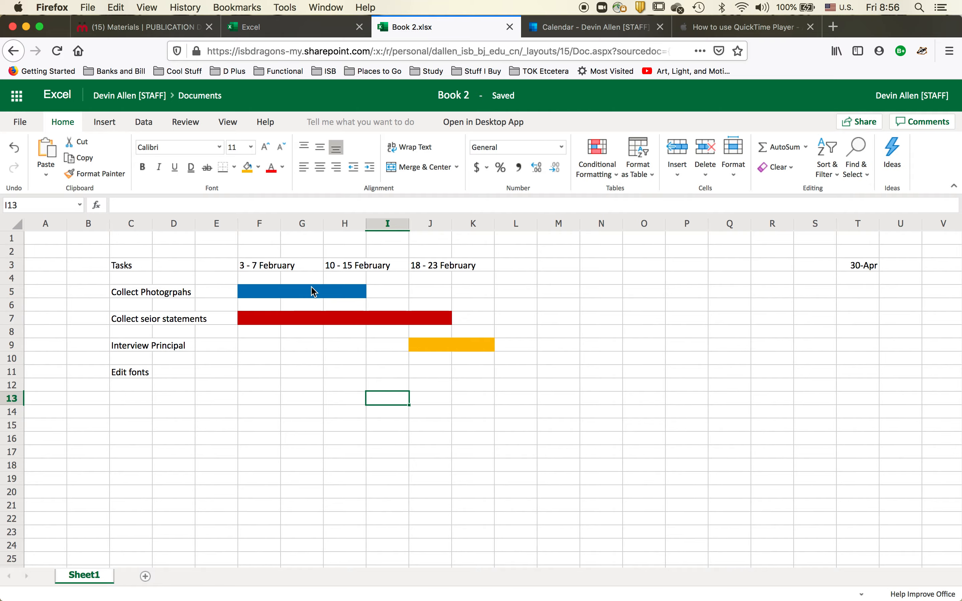
key(ctrl+Up)
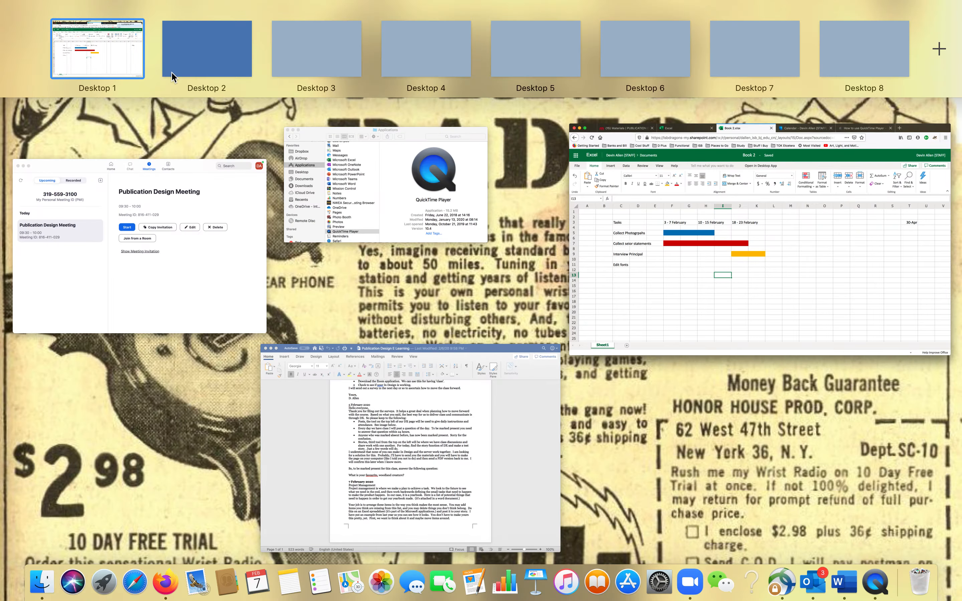
click(670, 239)
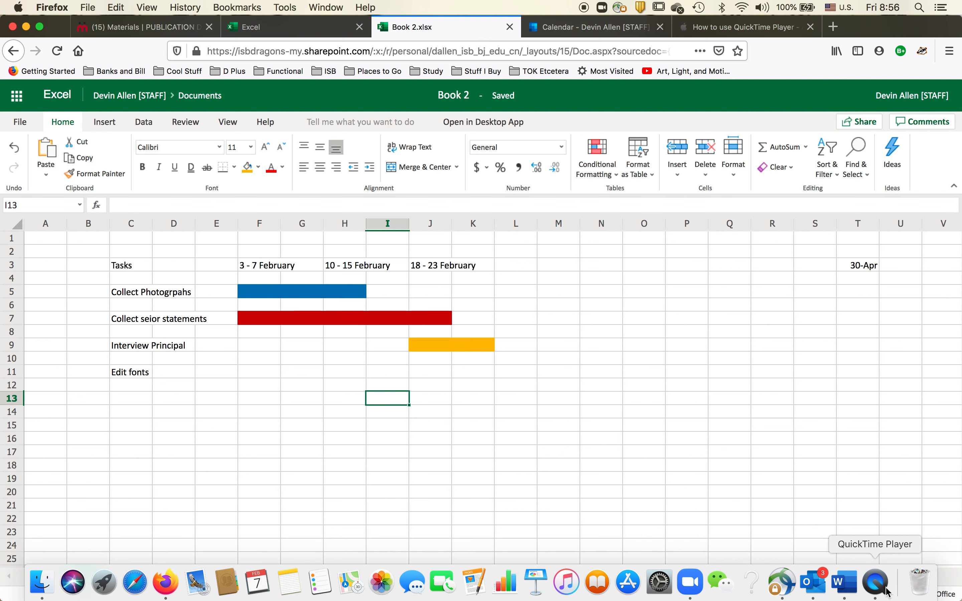